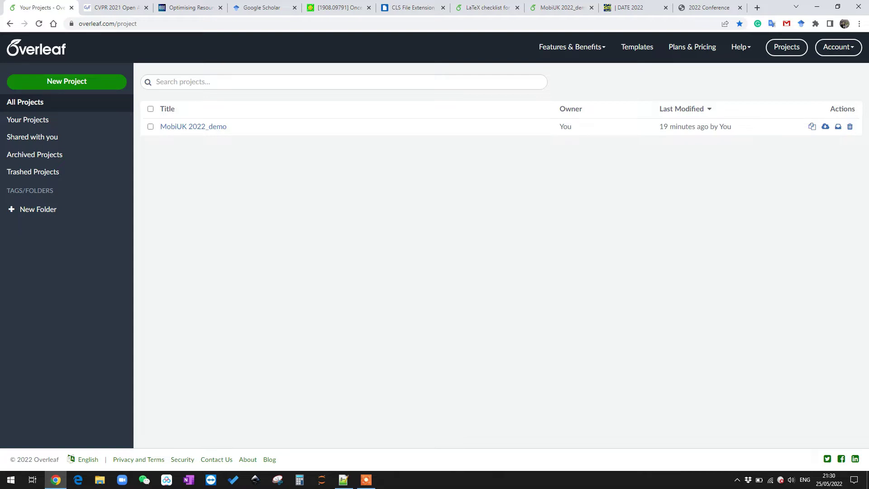
# Step: Search the full template gallery for IEEE and open the IEEE Conference Template page
pyautogui.click(66, 81)
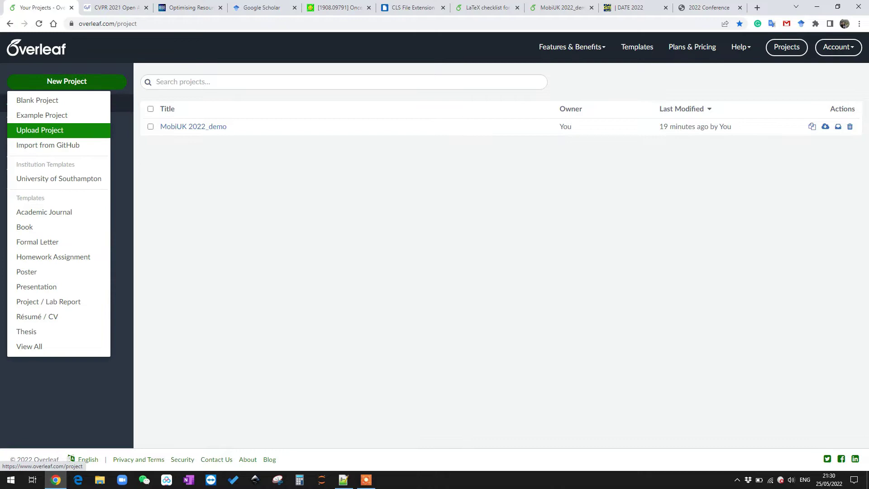
pyautogui.click(31, 346)
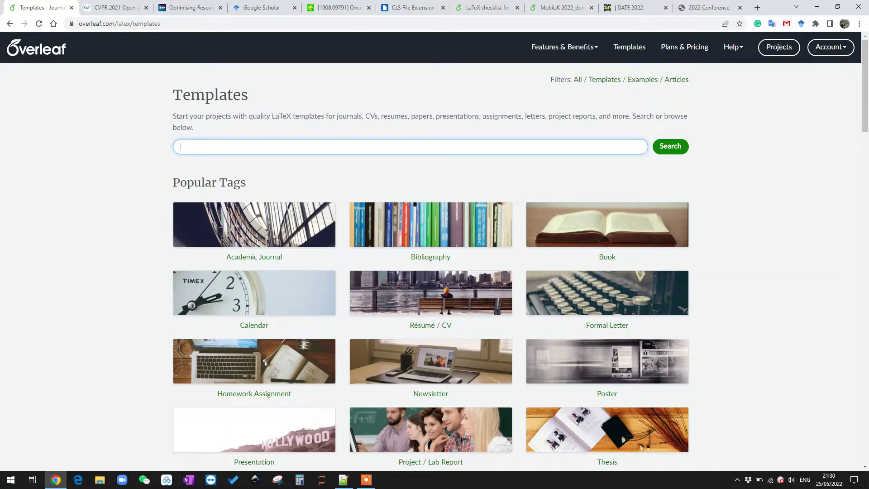
pyautogui.write('IEEE')
pyautogui.press('Return')
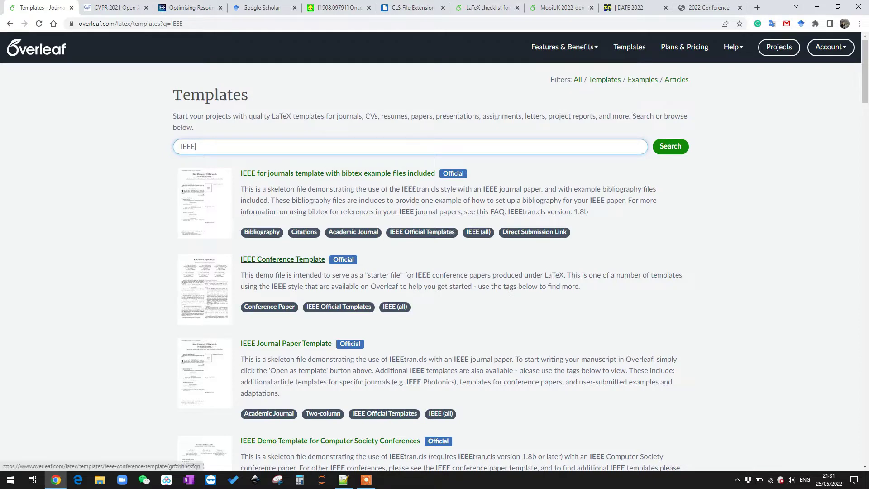
pyautogui.click(282, 259)
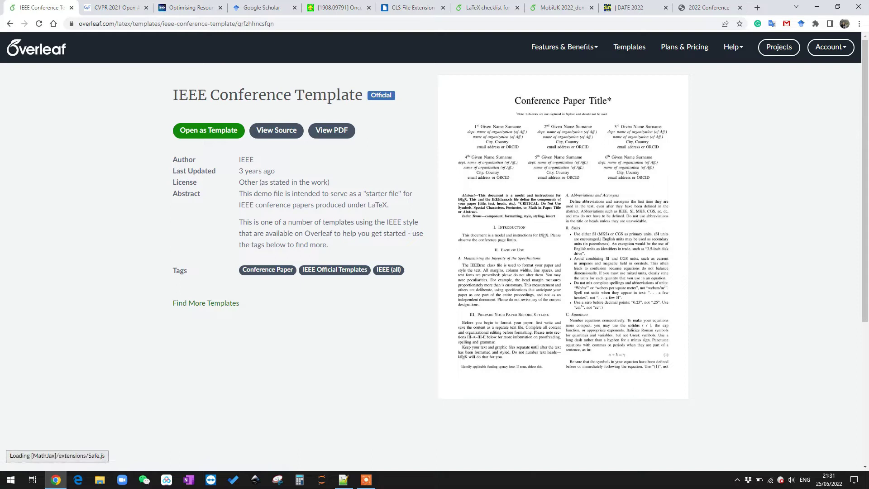
# Step: Create a project from the IEEE Conference Template and scroll through its PDF and conference_101719.tex source
pyautogui.click(208, 130)
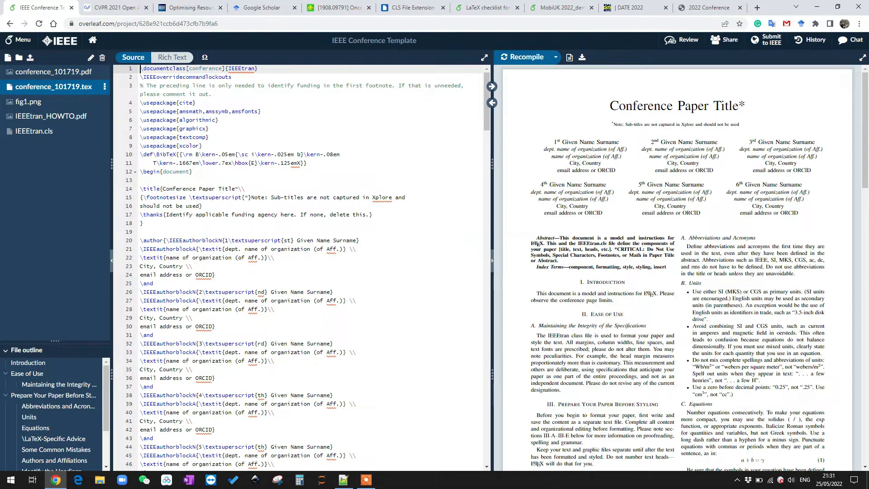
pyautogui.scroll(-5, 677, 267)
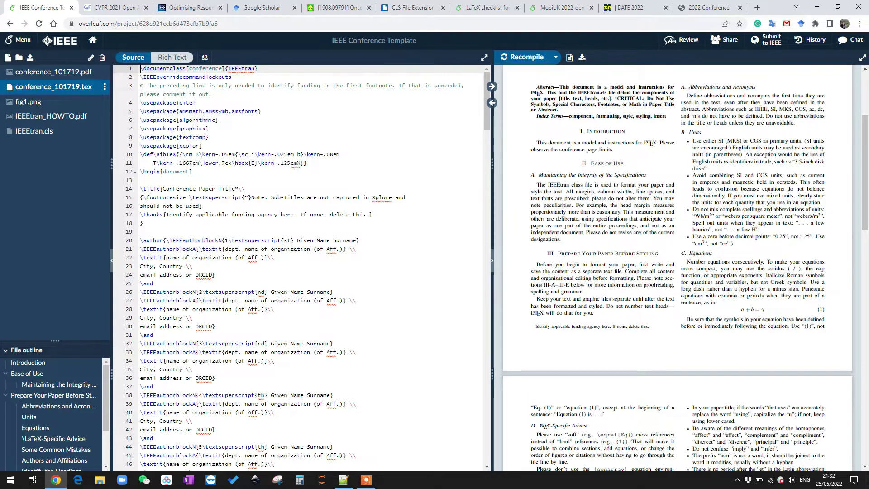
pyautogui.scroll(-5, 677, 266)
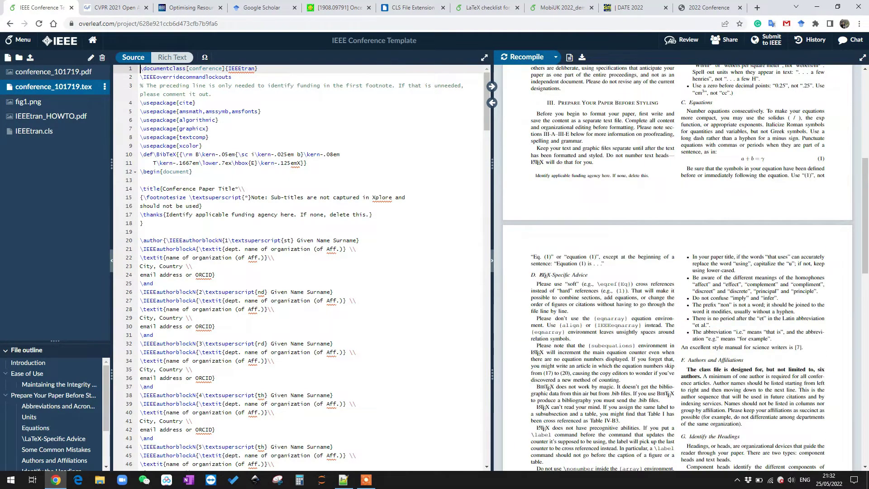
pyautogui.scroll(-5, 677, 266)
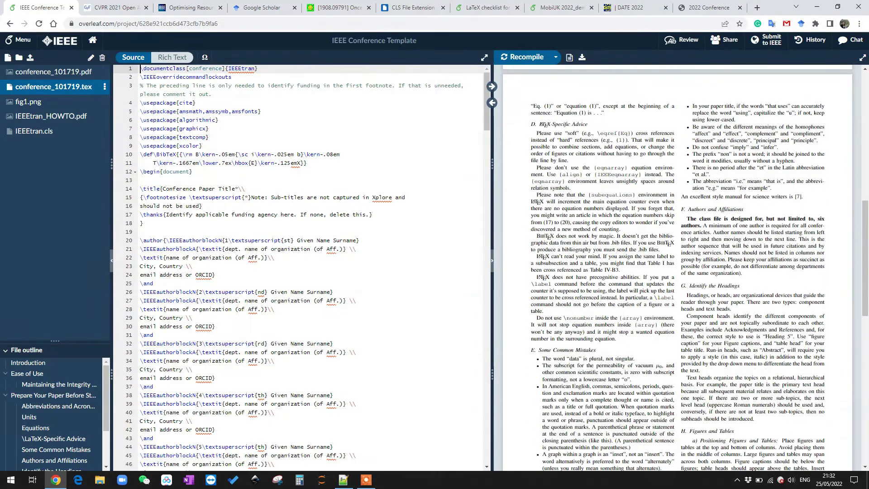
pyautogui.scroll(-3, 677, 267)
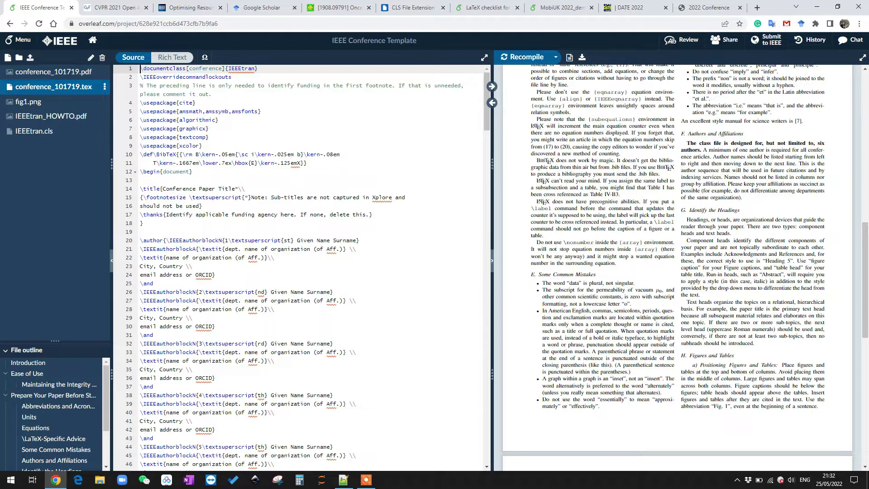
pyautogui.scroll(-10, 603, 252)
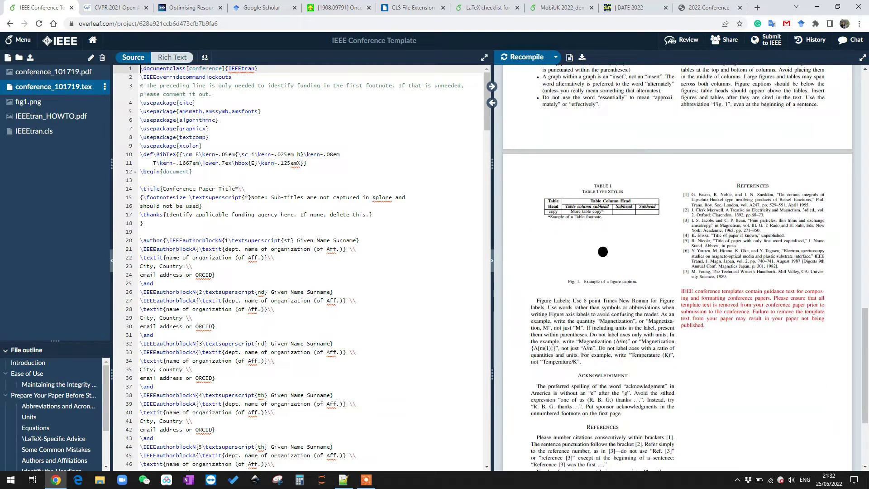
pyautogui.scroll(-9, 299, 267)
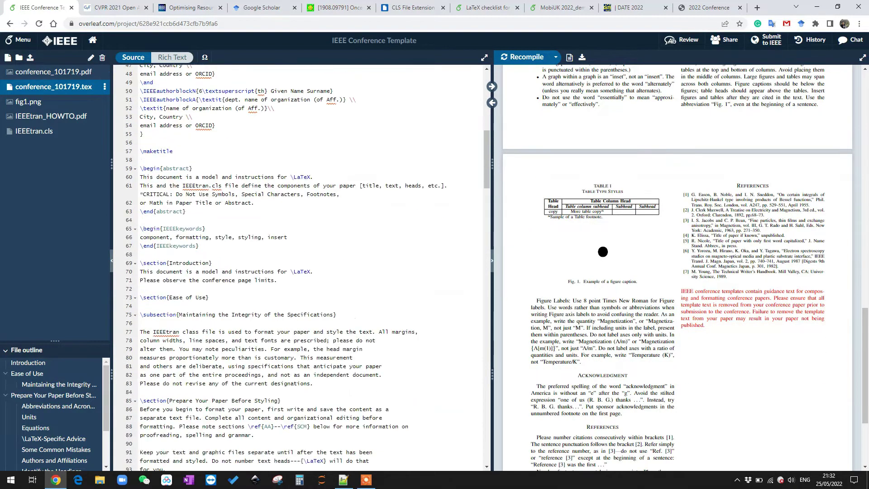
pyautogui.scroll(-12, 299, 267)
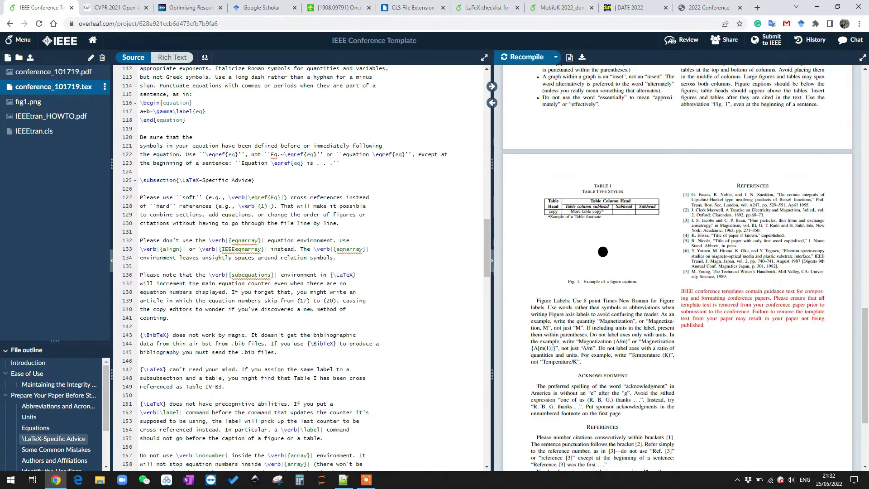
pyautogui.scroll(-10, 298, 267)
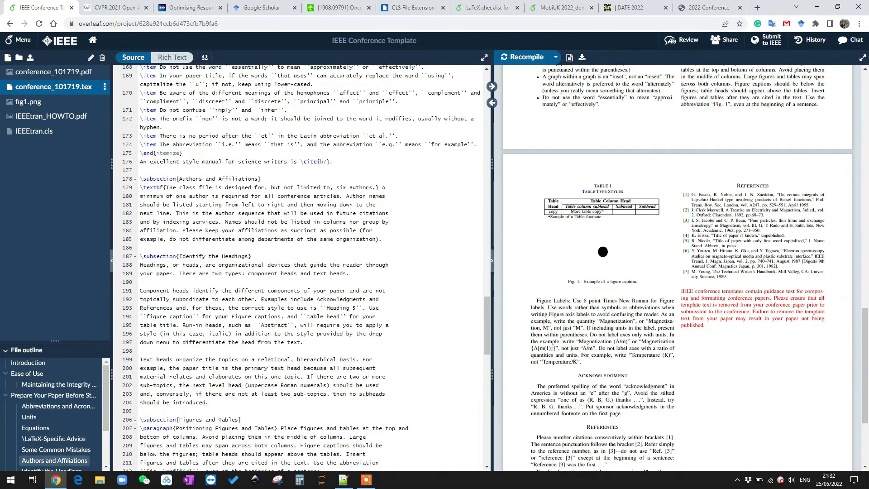
pyautogui.scroll(-6, 299, 267)
pyautogui.moveTo(180, 352); pyautogui.dragTo(140, 163)
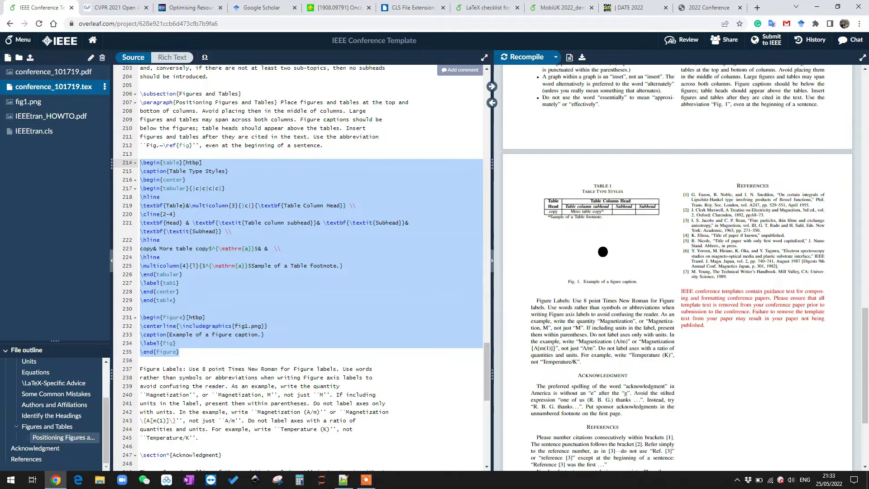
# Step: Scroll to the end of the hard-coded bibliography and add a blank line after it
pyautogui.click(180, 351)
pyautogui.scroll(-5, 296, 267)
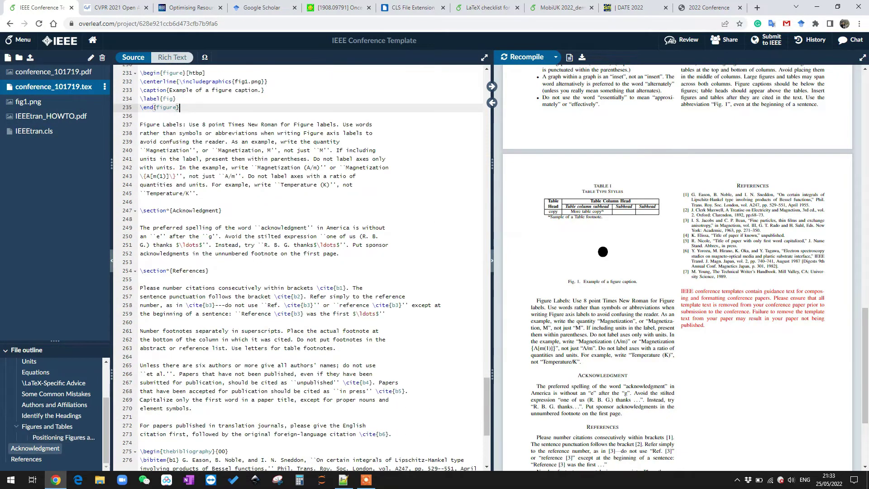
pyautogui.scroll(-5, 299, 267)
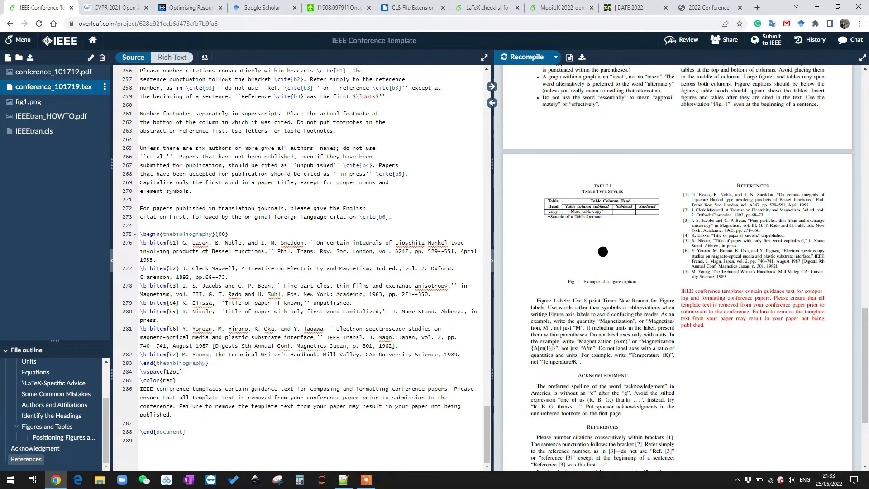
pyautogui.click(209, 363)
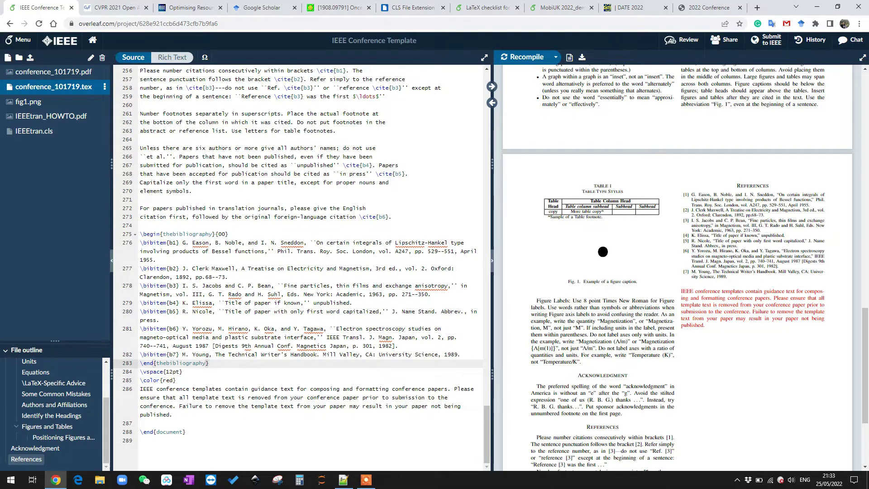
pyautogui.press('Return')
pyautogui.press('Return')
pyautogui.press('Return')
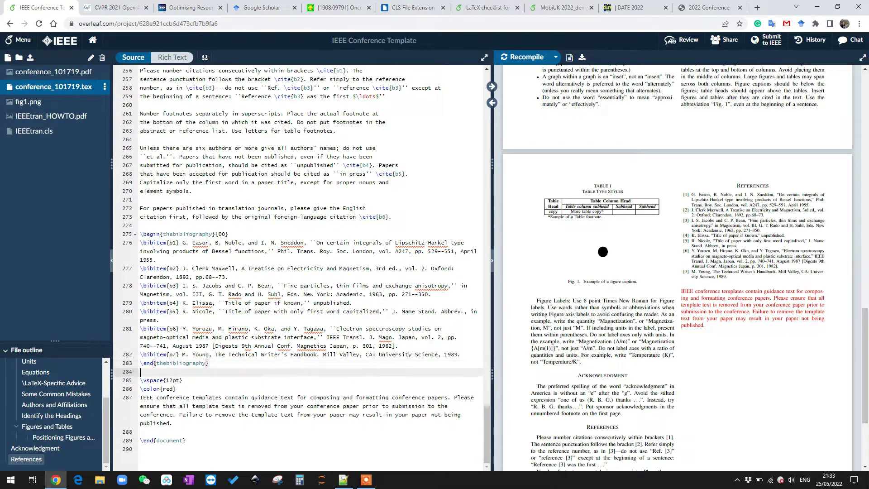
# Step: Select the whole thebibliography block, from \begin{thebibliography} to \end{thebibliography}
pyautogui.moveTo(209, 363); pyautogui.dragTo(141, 234)
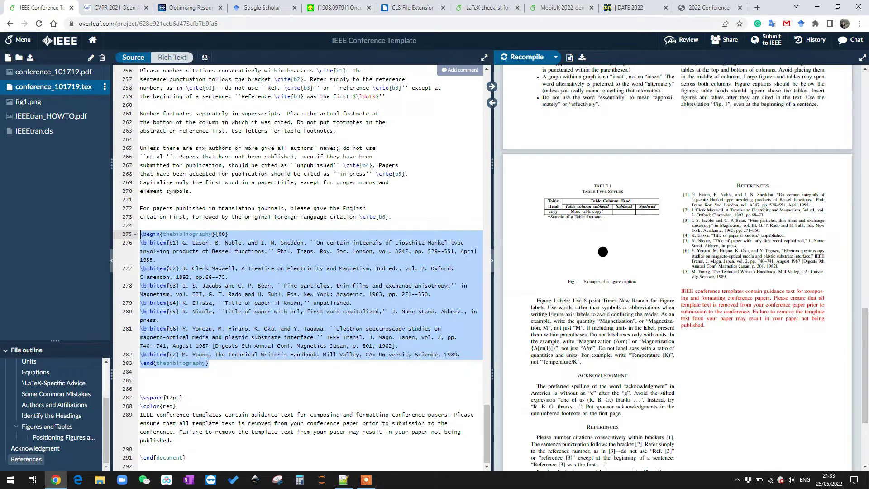
pyautogui.click(155, 260)
pyautogui.hotkey('shift', 'Home')
pyautogui.hotkey('shift', 'Home')
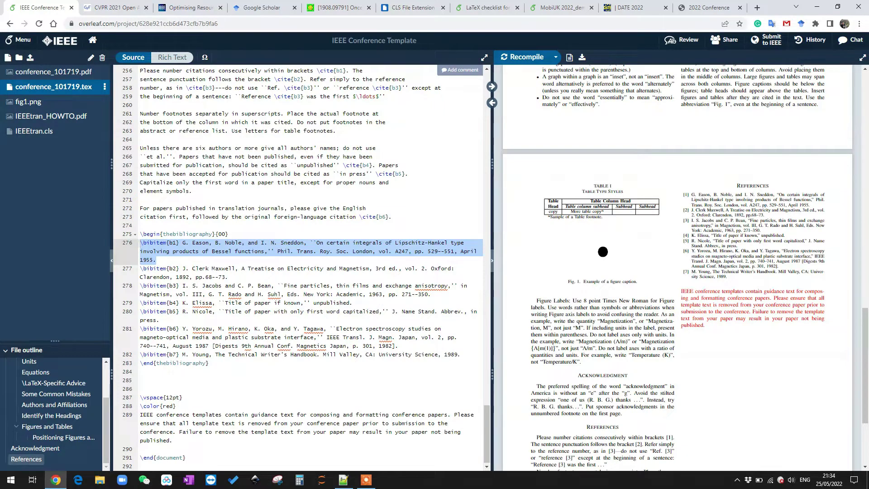
pyautogui.moveTo(209, 362); pyautogui.dragTo(139, 234)
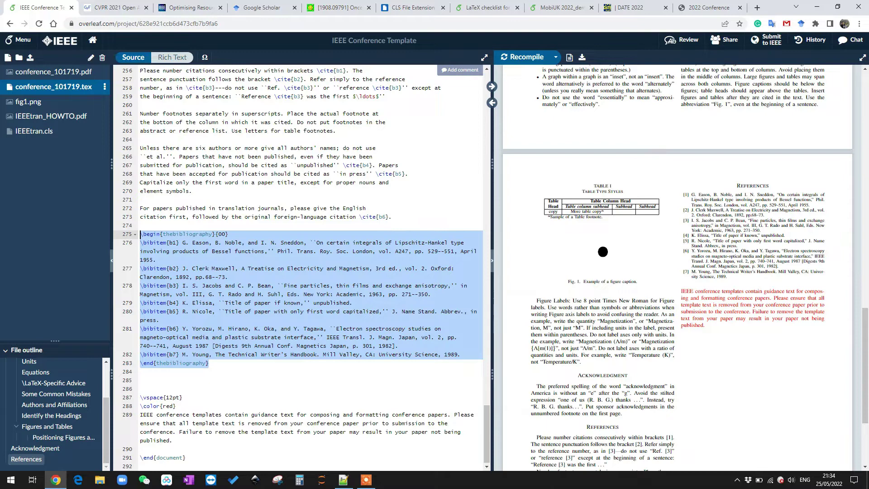
# Step: Replace the thebibliography block with \bibliographystyle{IEEEtran} and \bibliography{references} copied from Notepad++
pyautogui.press('BackSpace')
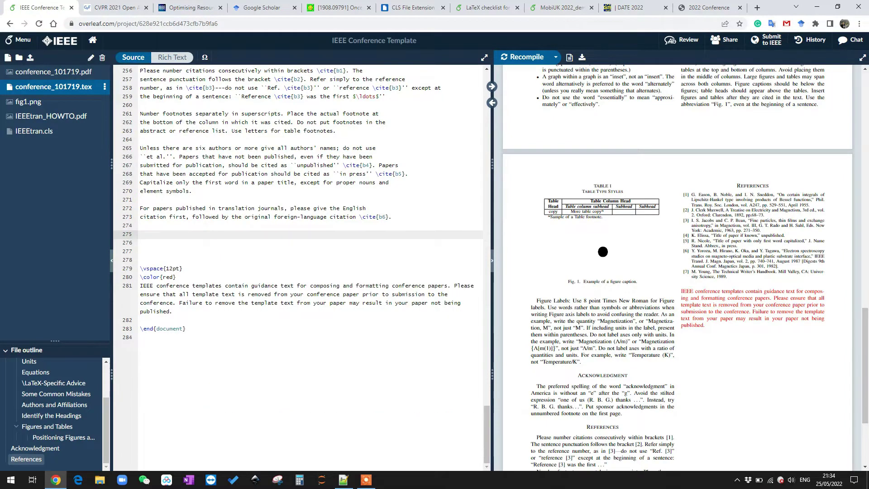
pyautogui.click(344, 479)
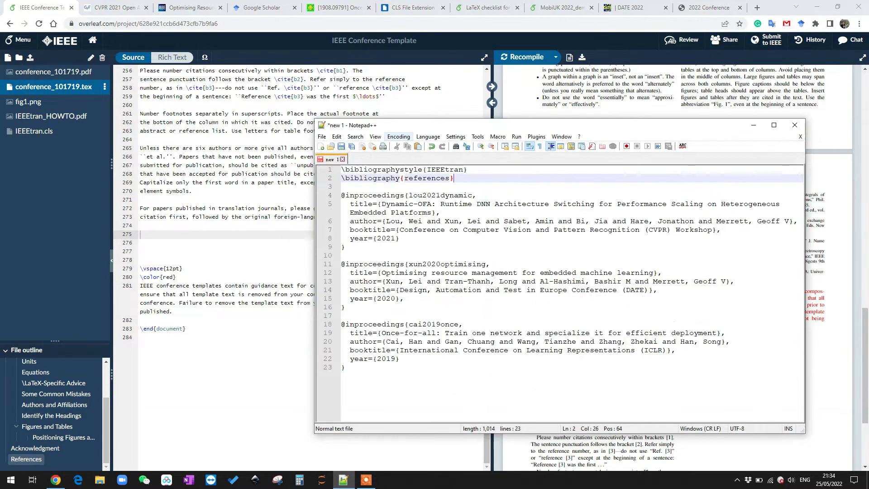
pyautogui.hotkey('ctrl', 'shift', 'Home')
pyautogui.hotkey('ctrl', 'c')
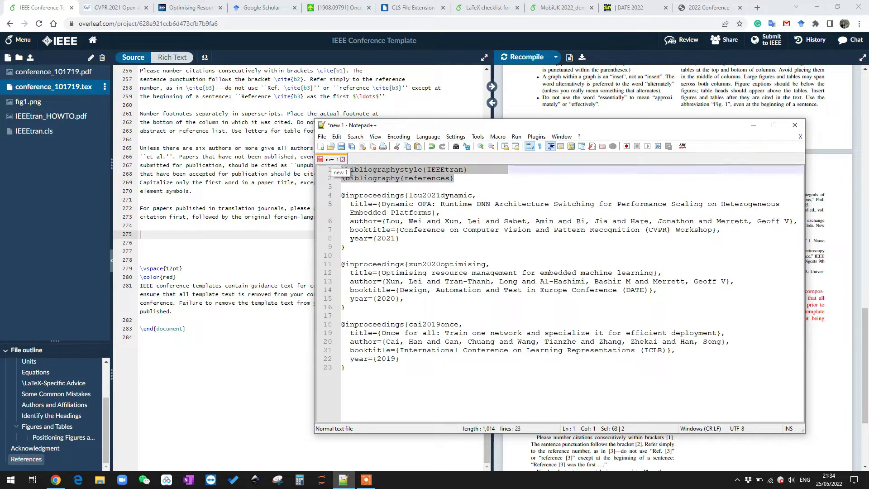
pyautogui.hotkey('alt', 'Tab')
pyautogui.hotkey('ctrl', 'v')
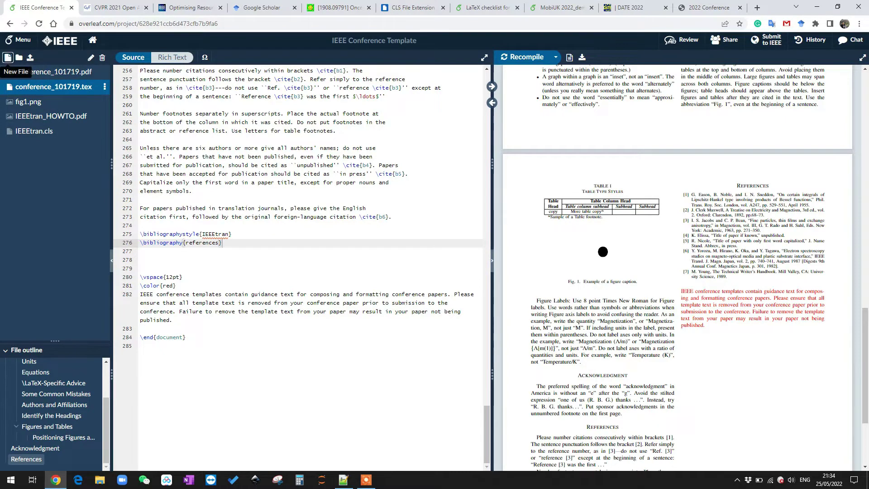
# Step: Create a new project file named references.bib
pyautogui.click(8, 58)
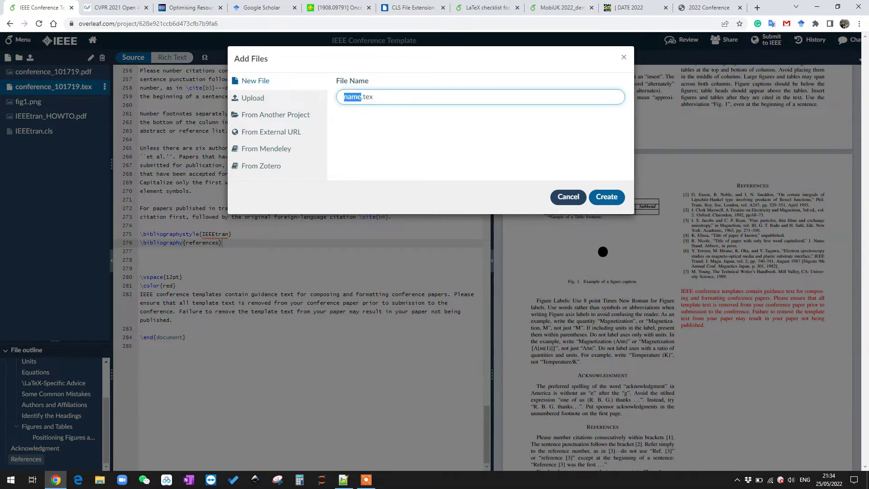
pyautogui.write('references')
pyautogui.press('BackSpace')
pyautogui.press('BackSpace')
pyautogui.write('bib')
pyautogui.press('Return')
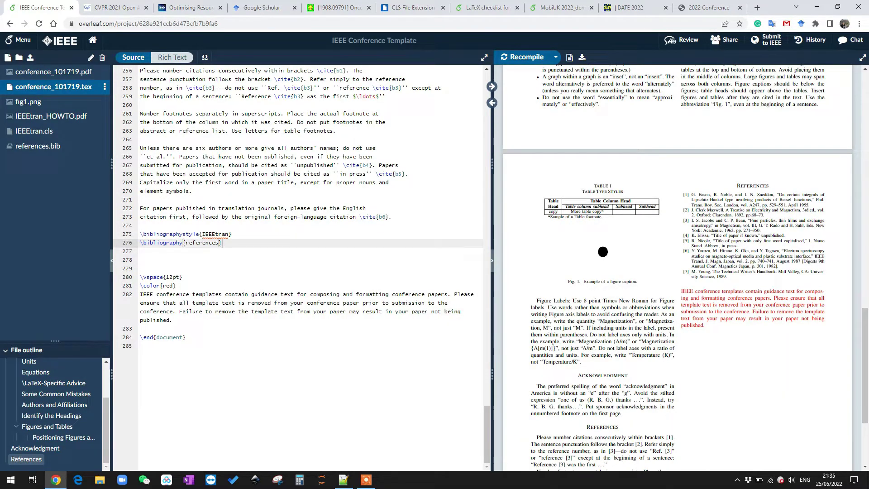
# Step: Recompile the document with Ctrl+S and scroll to the Figure Labels paragraph
pyautogui.scroll(3, 298, 267)
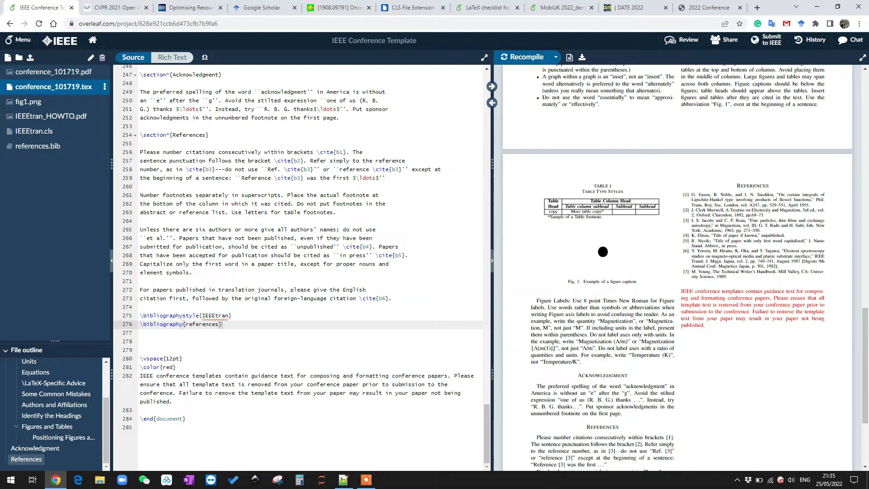
pyautogui.scroll(1, 298, 267)
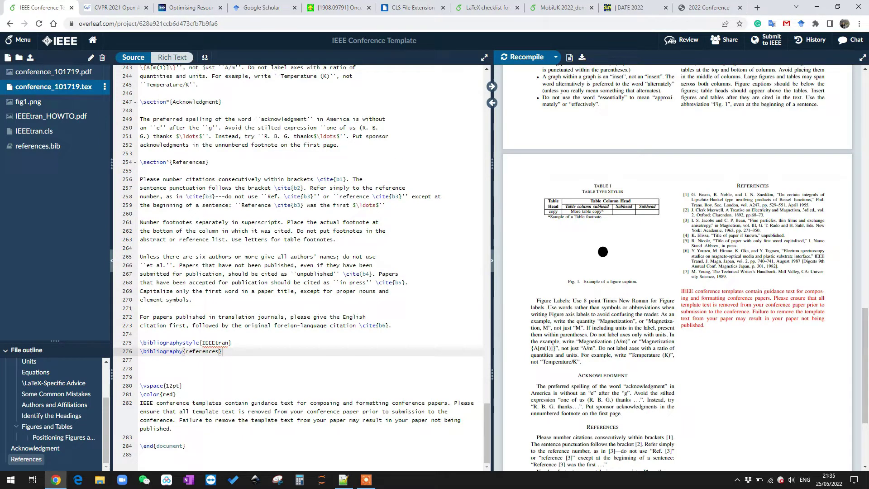
pyautogui.hotkey('ctrl', 's')
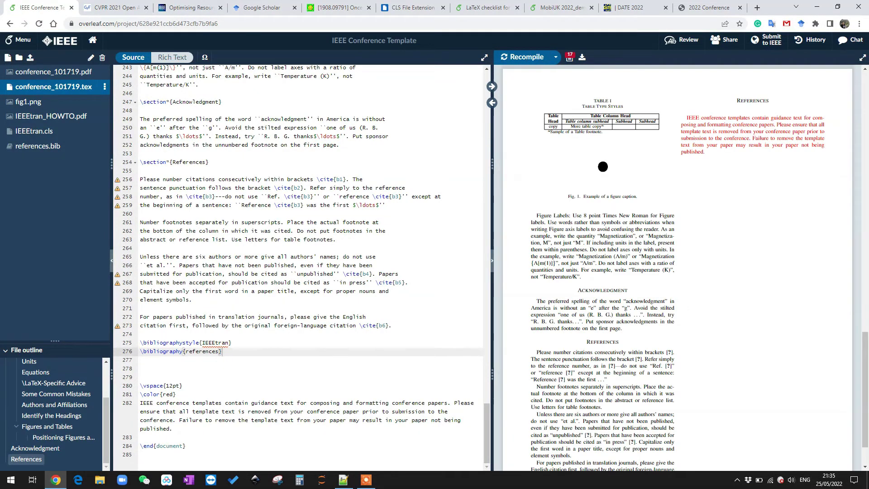
pyautogui.scroll(3, 298, 266)
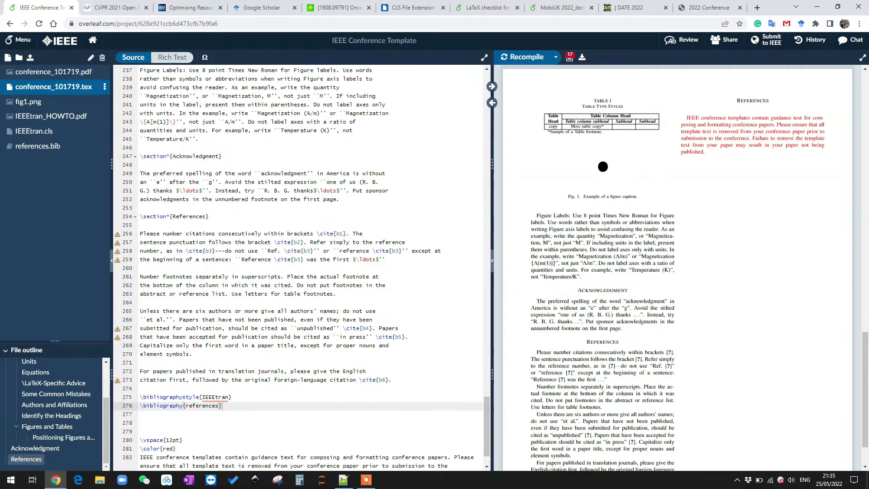
pyautogui.scroll(8, 297, 266)
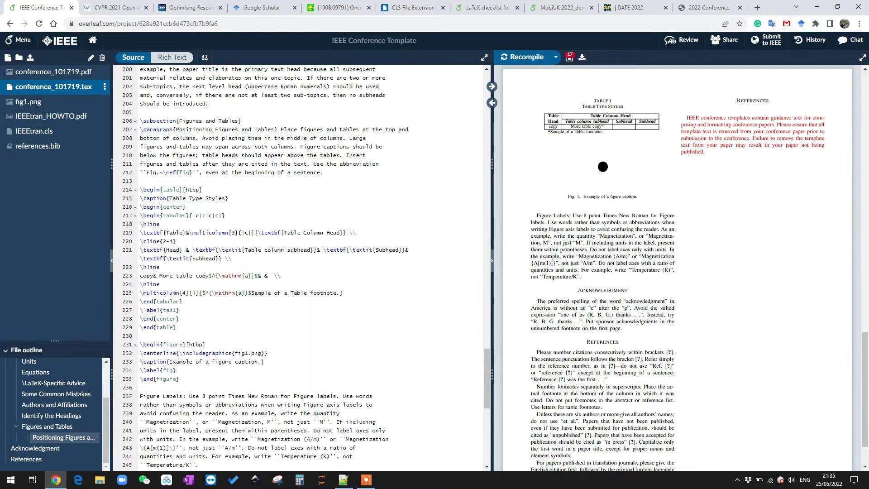
pyautogui.scroll(-4, 298, 266)
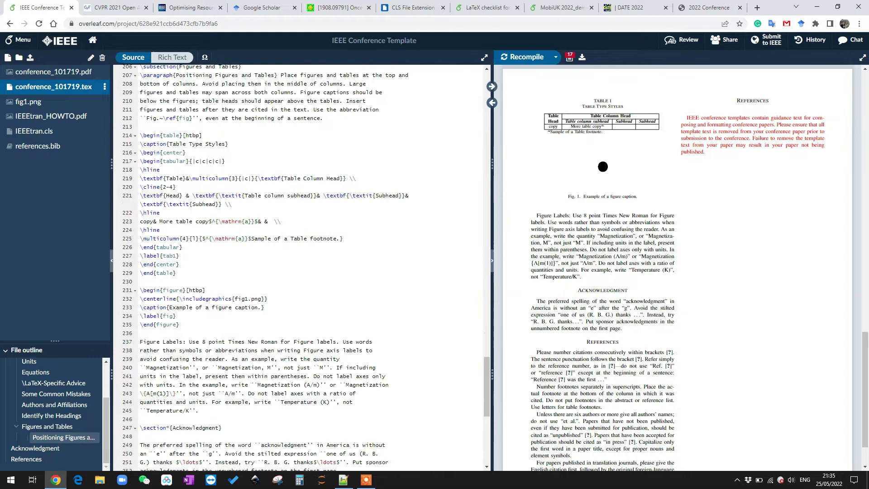
pyautogui.scroll(-3, 298, 266)
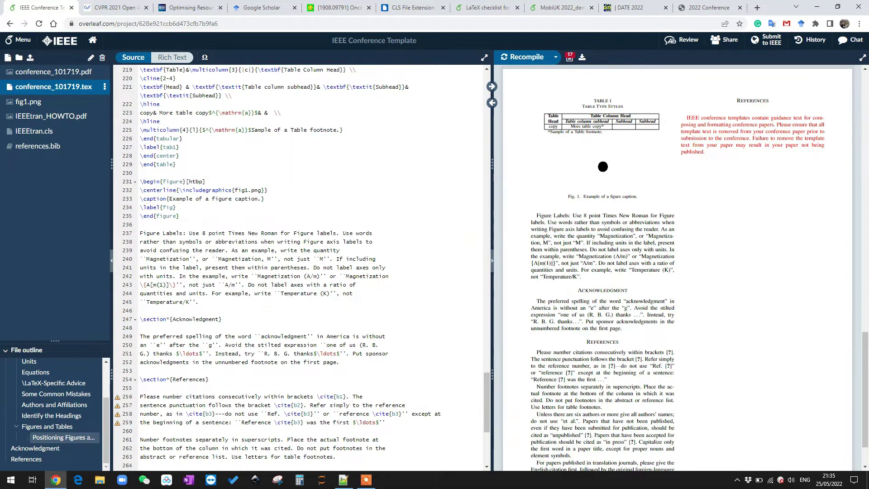
# Step: Insert a blank line after line 245, then bring up the IEEE Xplore paper page
pyautogui.click(199, 302)
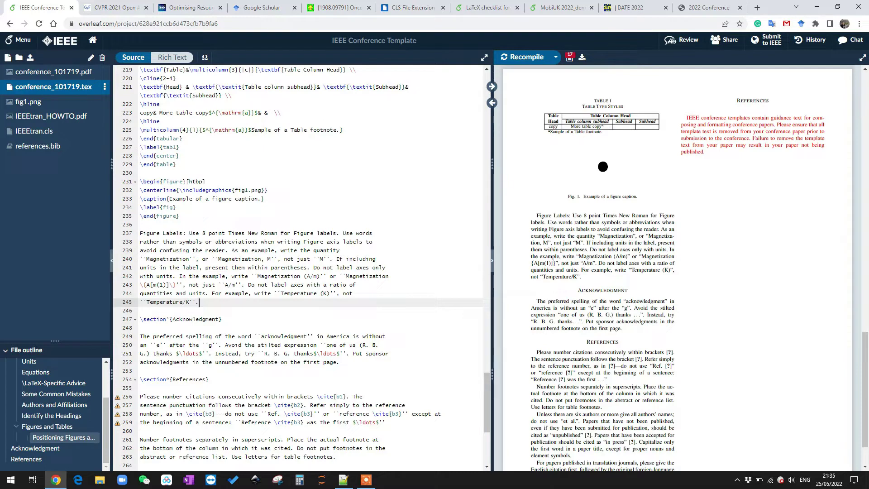
pyautogui.scroll(-1, 297, 265)
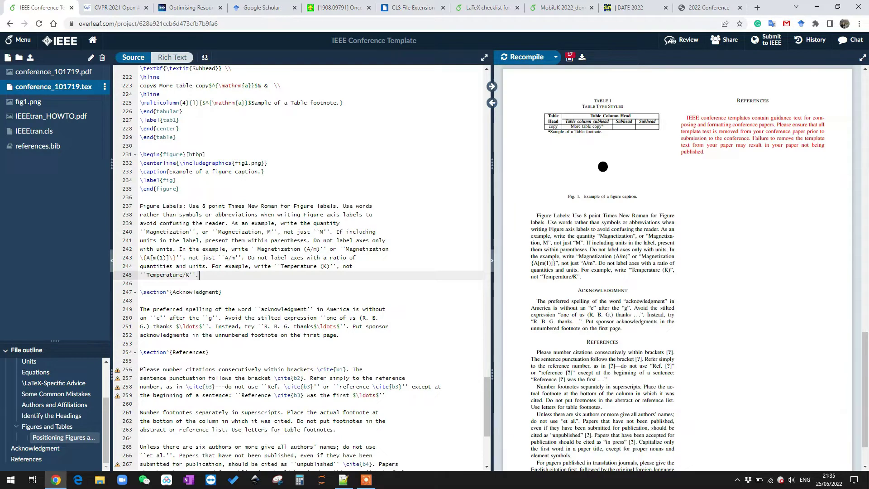
pyautogui.press('Return')
pyautogui.press('Return')
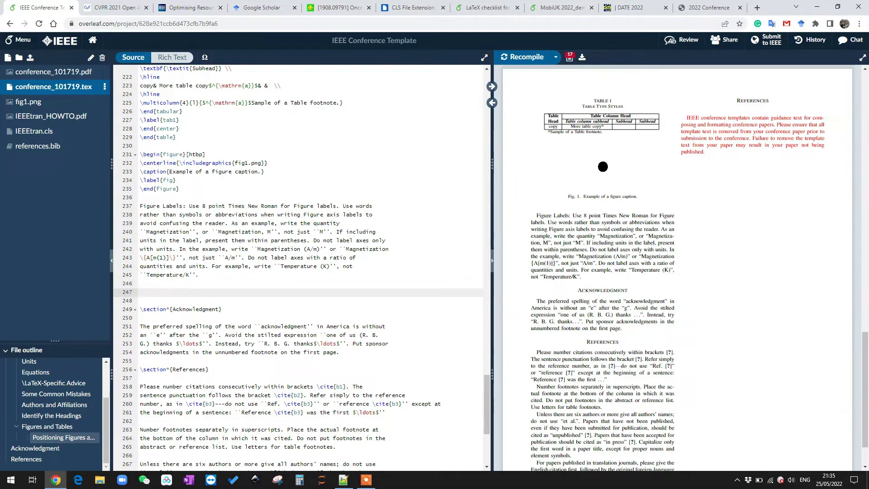
pyautogui.moveTo(192, 7); pyautogui.dragTo(117, 7)
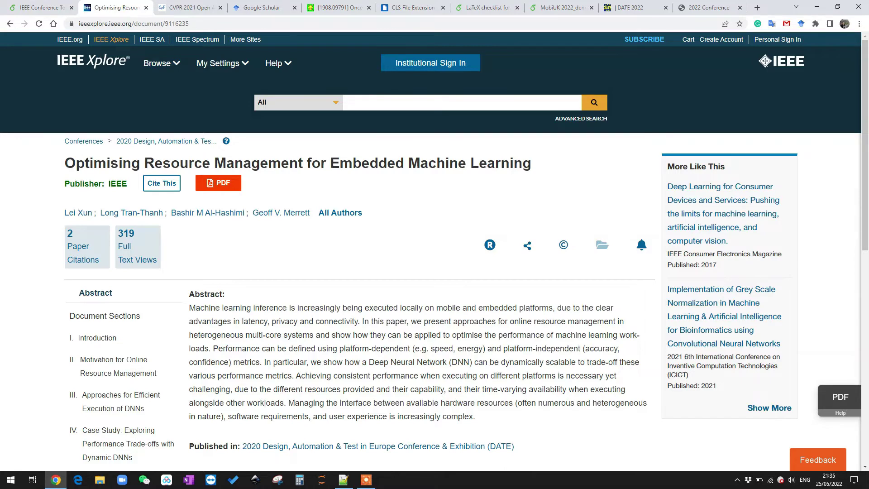
# Step: Paste the title 'Optimising Resource Management for Embedded Machine Learning' from IEEE Xplore onto line 247
pyautogui.tripleClick(369, 162)
pyautogui.hotkey('ctrl', 'c')
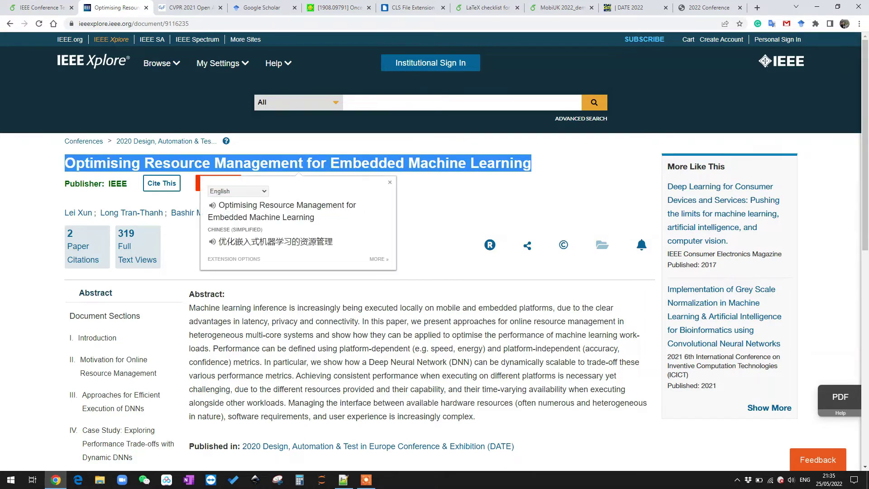
pyautogui.hotkey('ctrl', 'pageup')
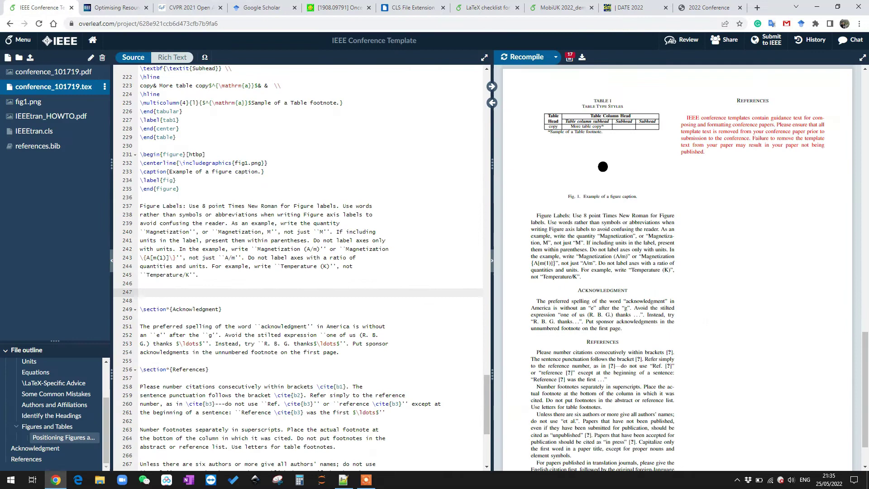
pyautogui.hotkey('ctrl', 'v')
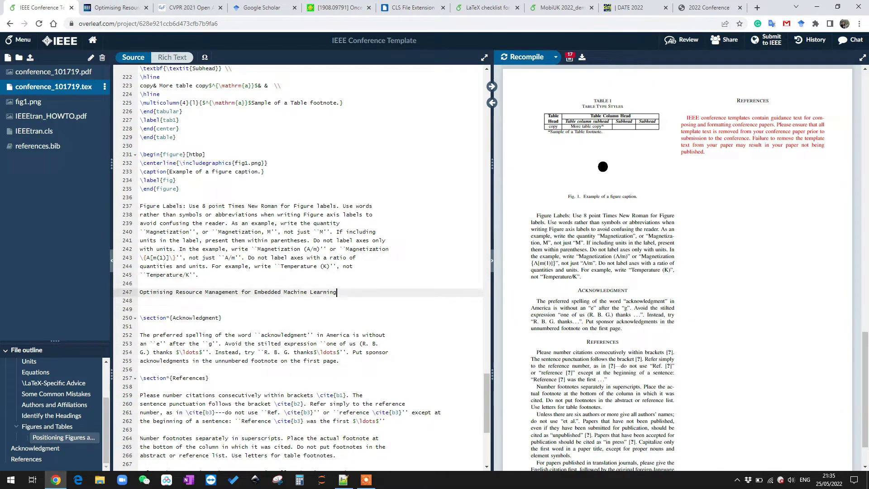
# Step: Look up 'Optimising Resource Management for Embedded Machine Learning' in Google Scholar and show its BibTeX entry
pyautogui.click(118, 8)
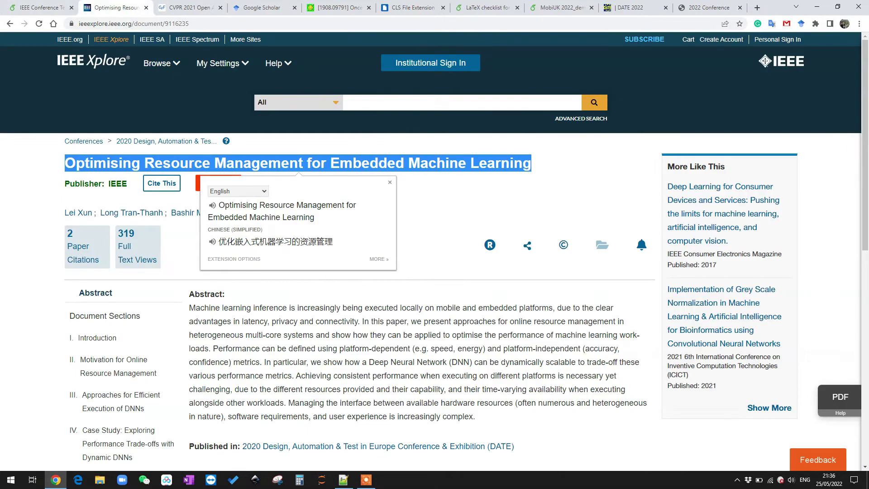
pyautogui.press('Escape')
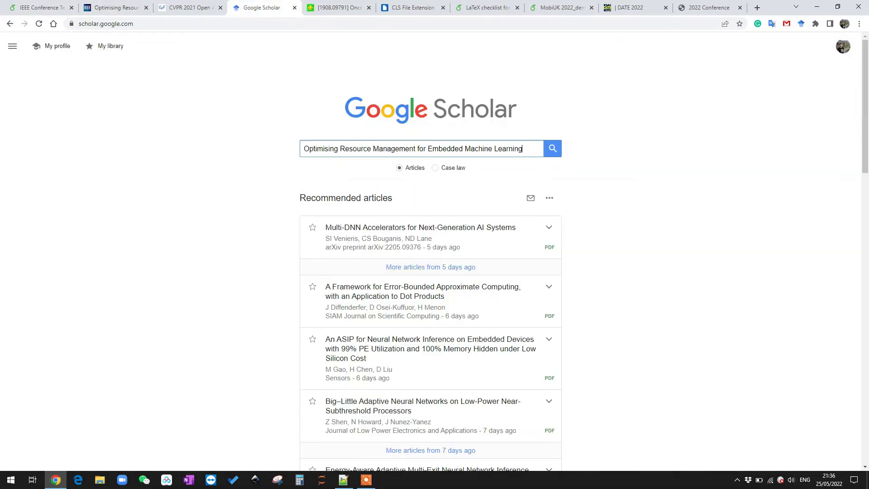
pyautogui.press('Return')
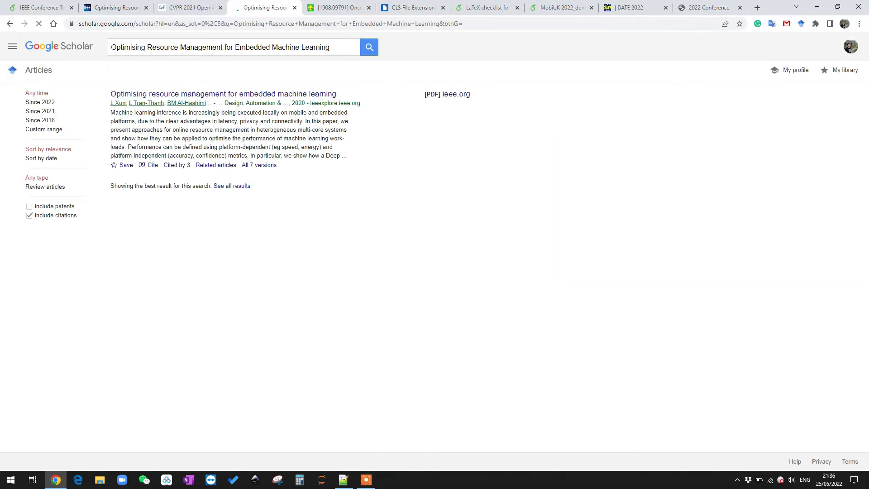
pyautogui.click(153, 165)
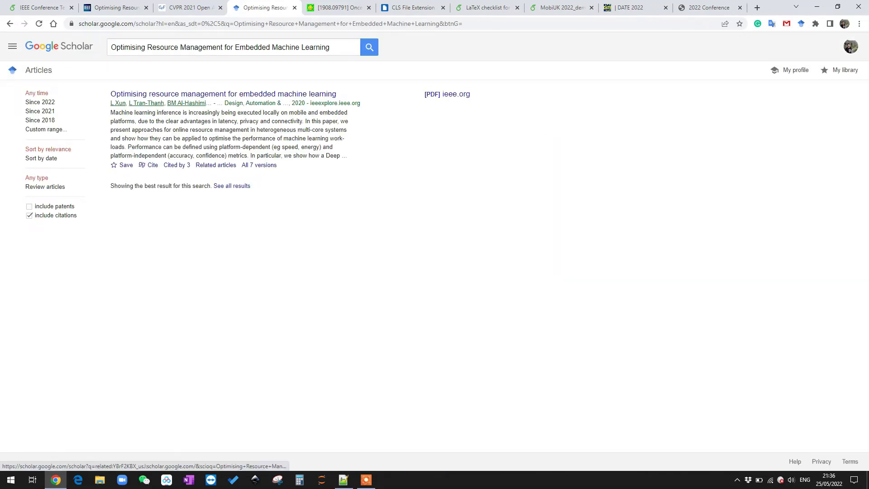
pyautogui.click(387, 361)
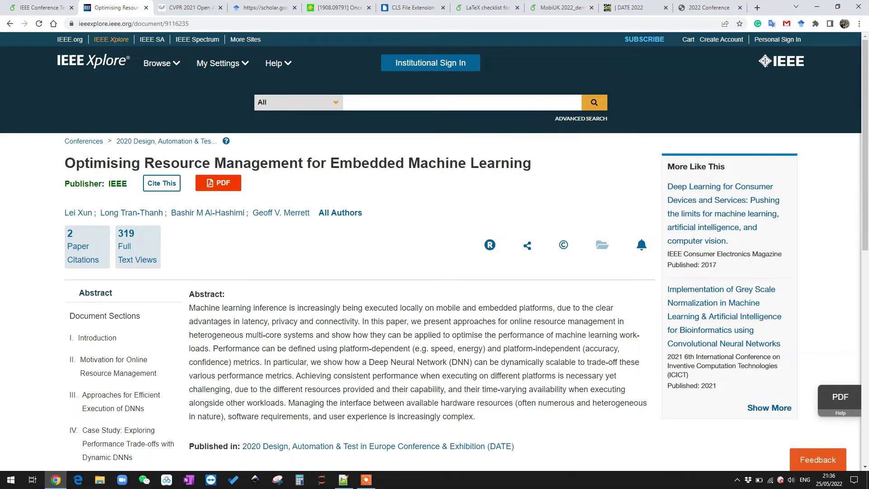
pyautogui.click(800, 24)
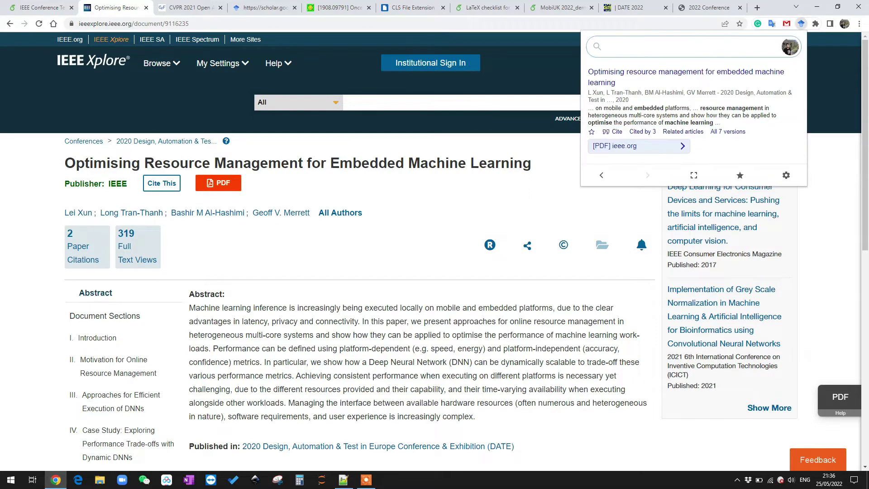
pyautogui.click(616, 131)
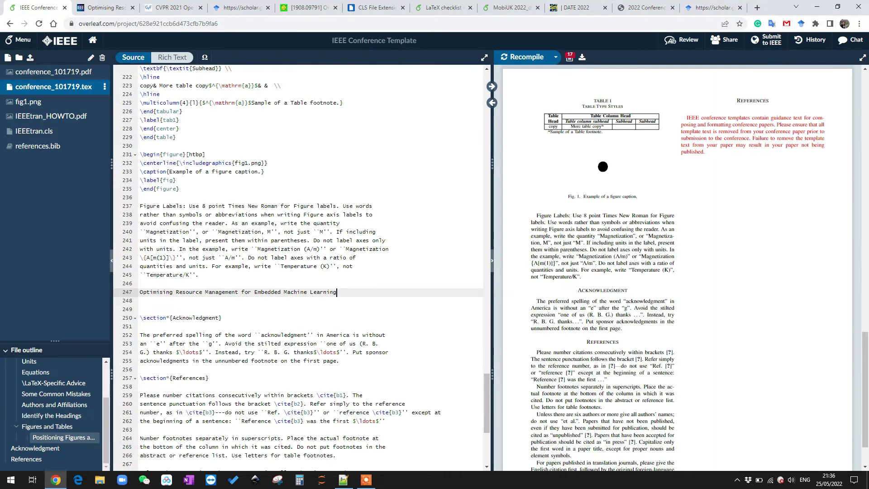
pyautogui.click(37, 146)
pyautogui.write('@inproceedings{xun2020optimising,   title={Optimising resource management for embedded machine learning},   author={Xun, Lei and Tran-Thanh, Long and Al-Hashimi, Bashir M and Merrett, Geoff V},   booktitle={2020 Design, Automation \\& Test in Europe Conference \\& Exhibition (DATE)},   pages={1556--1561},   year={2020},   organization={IEEE} }')
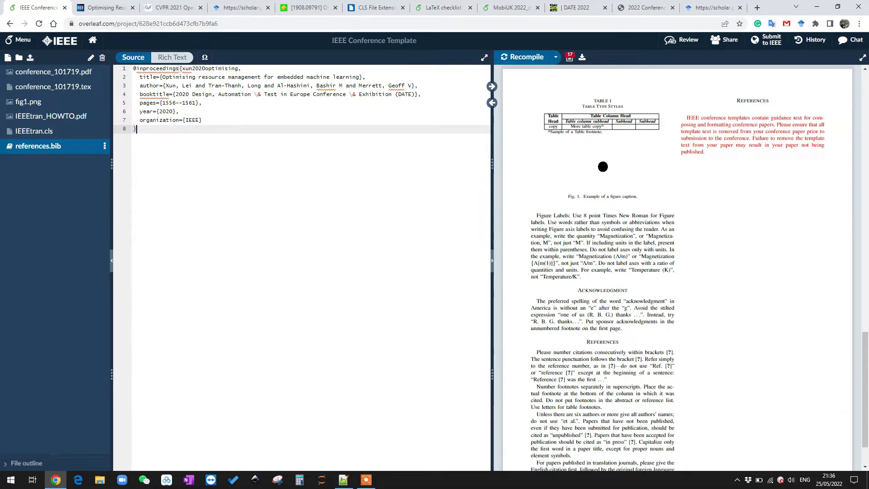
pyautogui.doubleClick(183, 68)
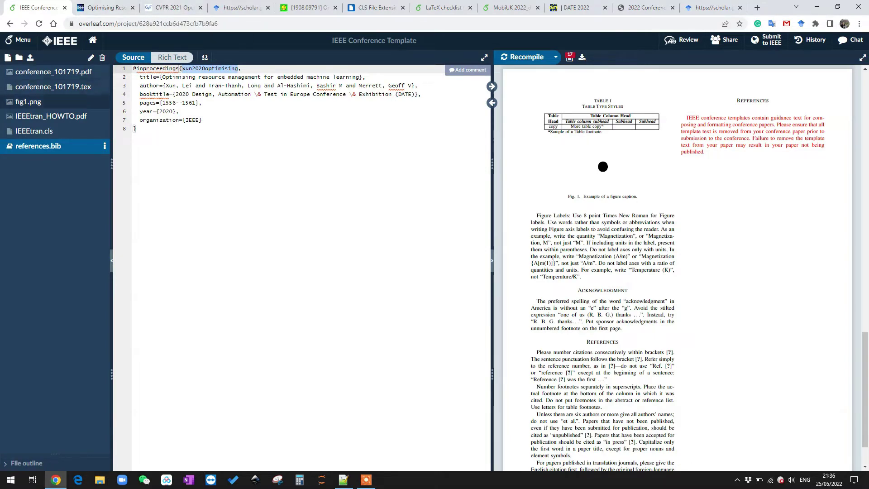
pyautogui.click(54, 86)
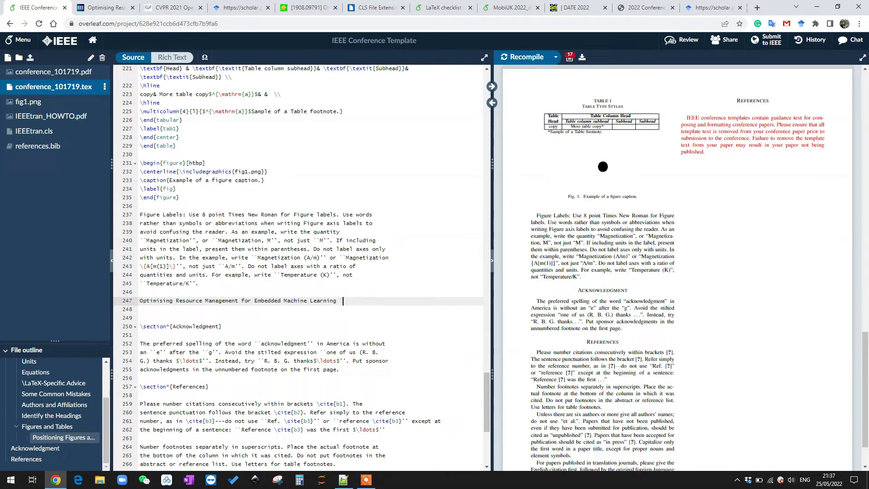
# Step: Add \cite{xun2020optimising} after the pasted title and recompile so it appears as [1]
pyautogui.write('\\cite{')
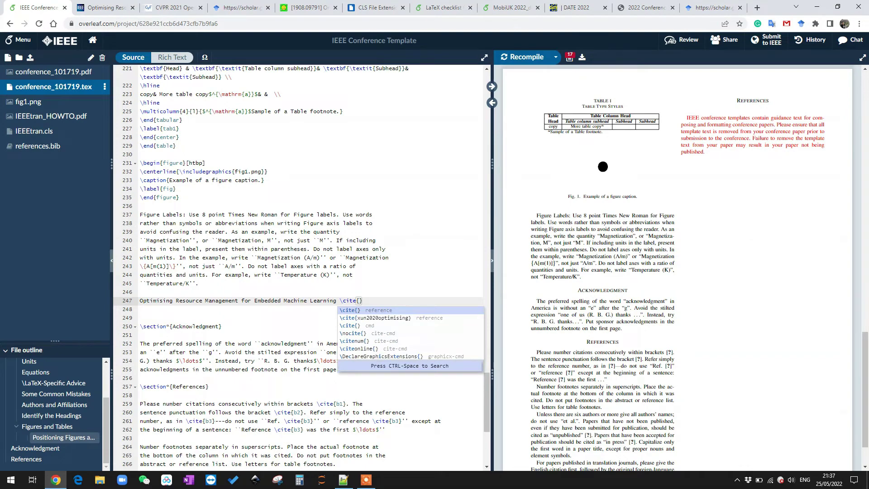
pyautogui.press('Down')
pyautogui.press('Return')
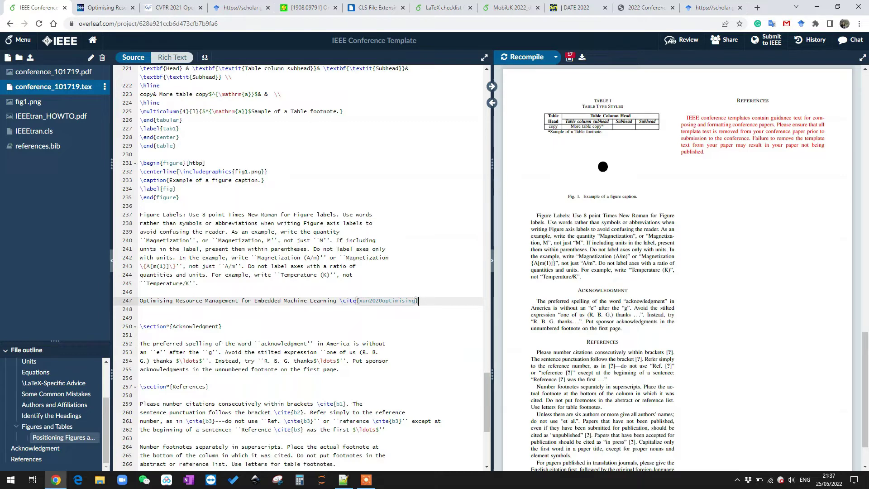
pyautogui.hotkey('ctrl', 's')
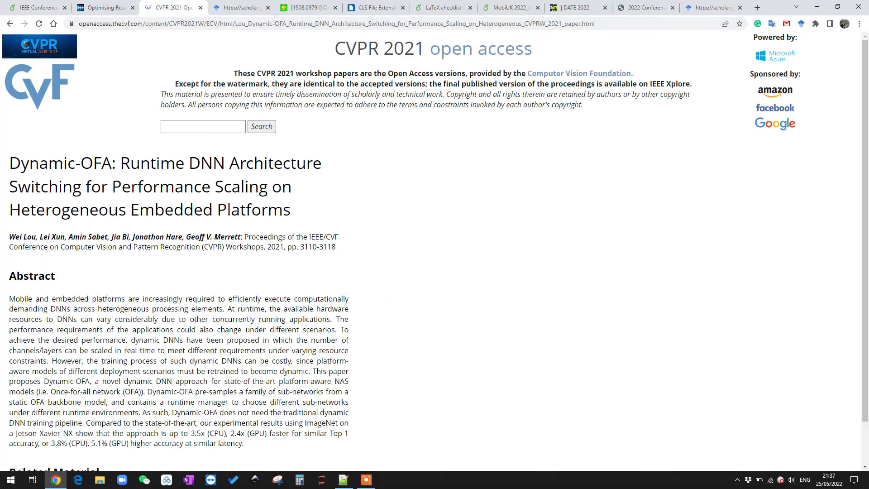
# Step: Look up the selected Dynamic-OFA title in Google Scholar and bring up its BibTeX entry, lou2021dynamic
pyautogui.moveTo(290, 209); pyautogui.dragTo(10, 163)
pyautogui.hotkey('ctrl', 'c')
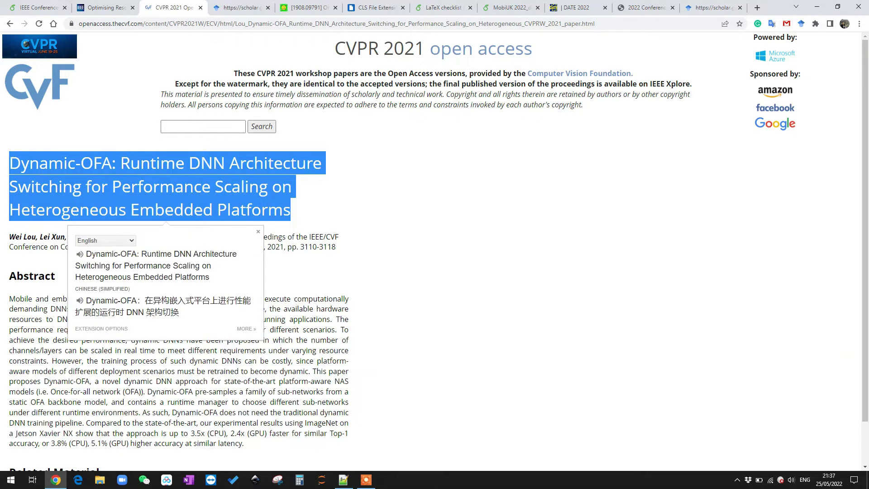
pyautogui.click(9, 163)
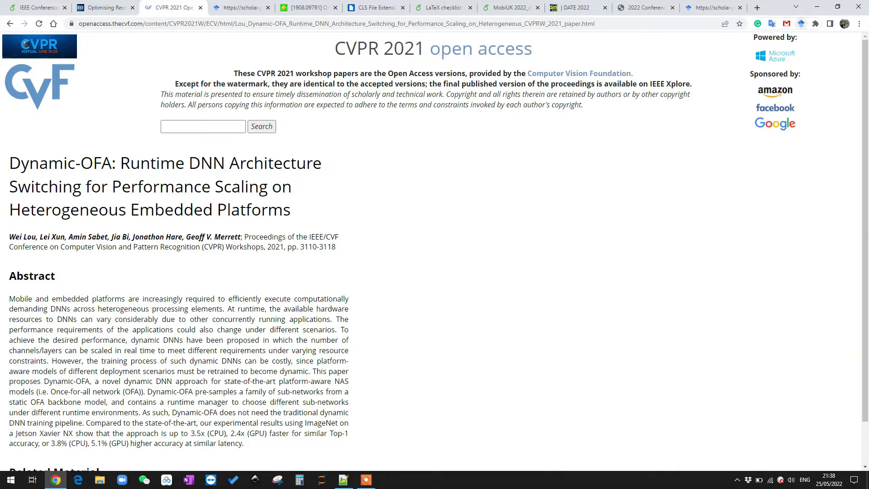
pyautogui.click(801, 23)
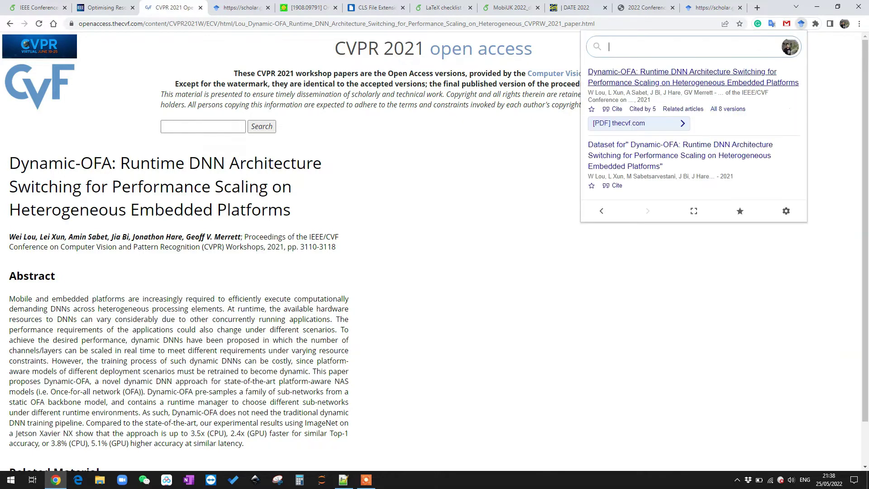
pyautogui.click(616, 109)
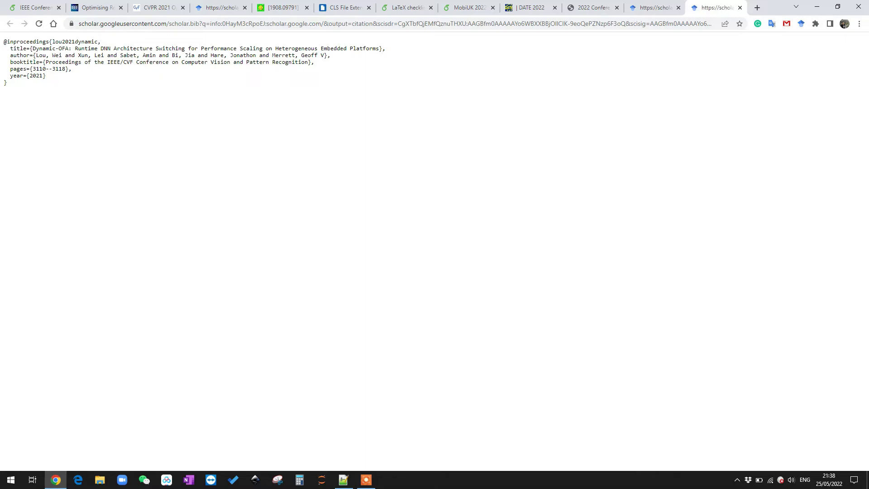
pyautogui.hotkey('ctrl', '1')
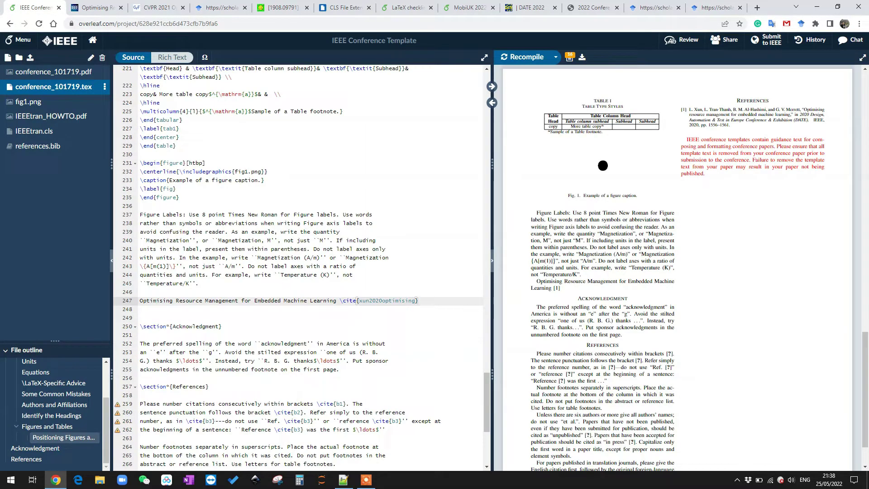
# Step: Paste the Dynamic-OFA title on a new line and add the lou2021dynamic entry to references.bib
pyautogui.press('Return')
pyautogui.press('Return')
pyautogui.hotkey('ctrl', 'v')
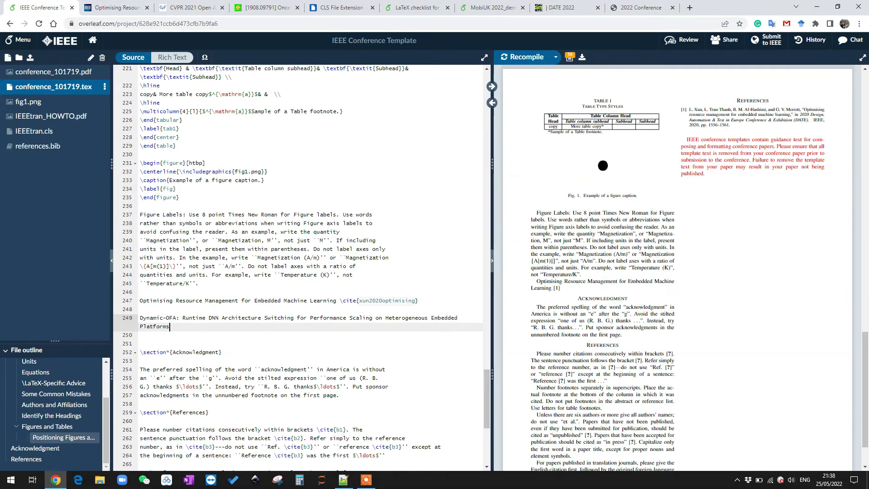
pyautogui.click(38, 146)
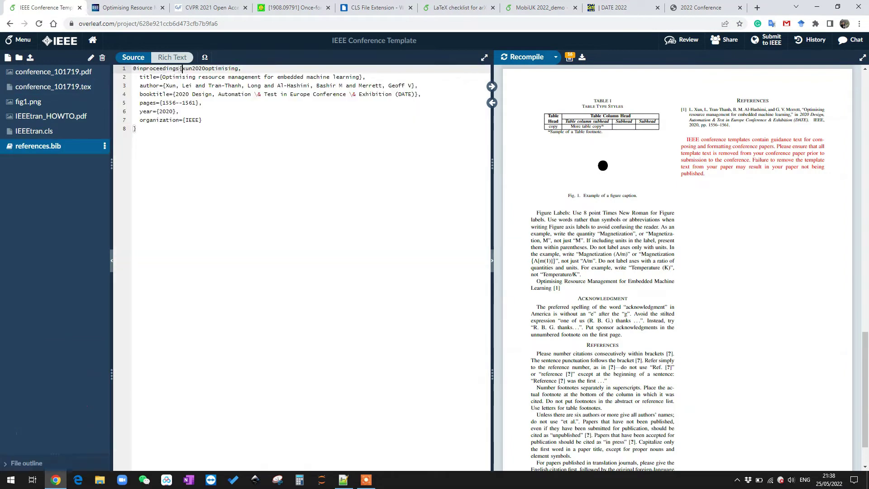
pyautogui.click(183, 145)
pyautogui.press('Return')
pyautogui.press('Return')
pyautogui.write('@inproceedings{lou2021dynamic,   title={Dynamic-OFA: Runtime DNN Architecture Switching for Performance Scaling on Heterogeneous Embedded Platforms},   author={Lou, Wei and Xun, Lei and Sabet, Amin and Bi, Jia and Hare, Jonathon and Merrett, Geoff V},   booktitle={Proceedings of the IEEE/CVF Conference on Computer Vision and Pattern Recognition},   pages={3110--3118},   year={2021} }')
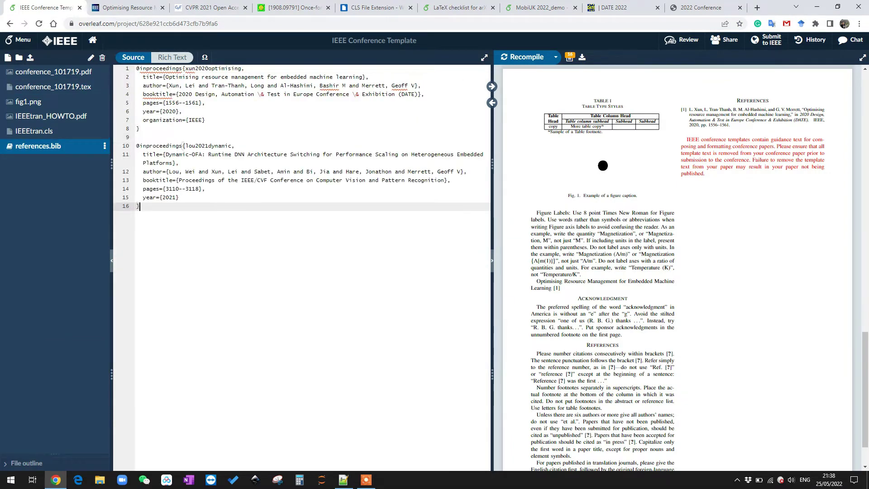
pyautogui.click(53, 87)
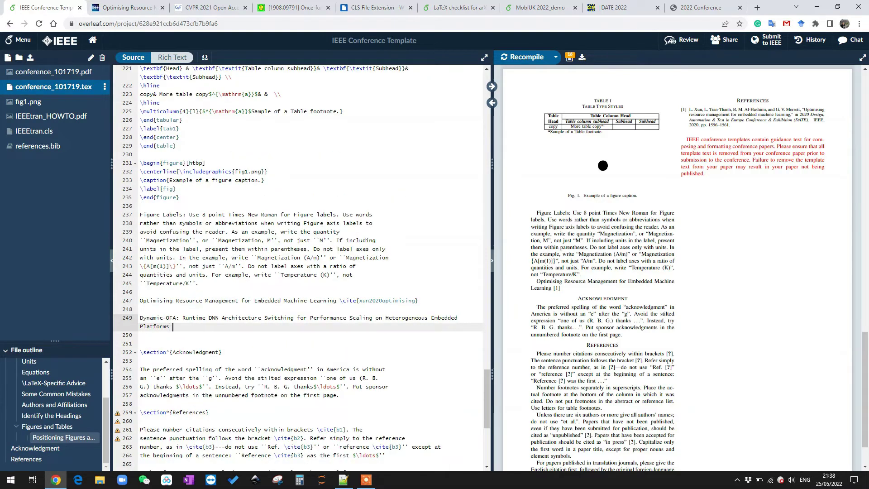
# Step: Insert \cite{lou2021dynamic} after the Dynamic-OFA title on line 249 and recompile the PDF
pyautogui.write('\\cite')
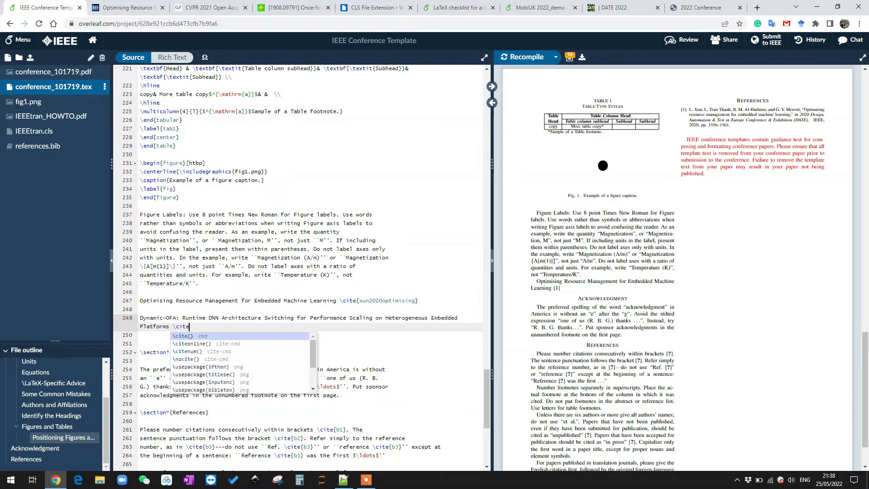
pyautogui.press('Down')
pyautogui.press('Up')
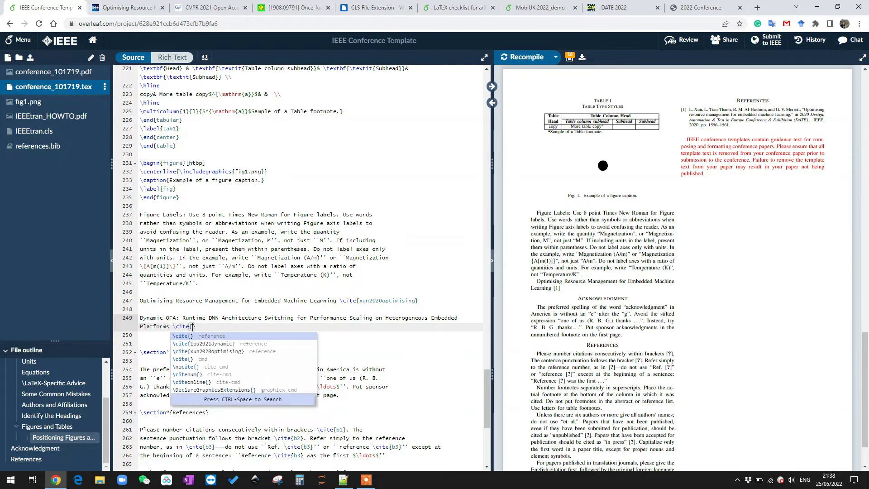
pyautogui.press('Return')
pyautogui.click(38, 146)
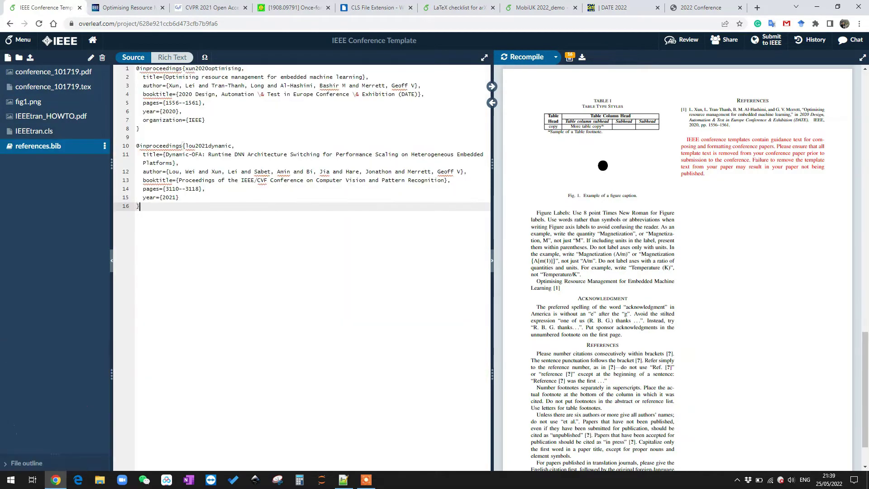
pyautogui.moveTo(232, 146); pyautogui.dragTo(185, 146)
pyautogui.hotkey('ctrl', 'c')
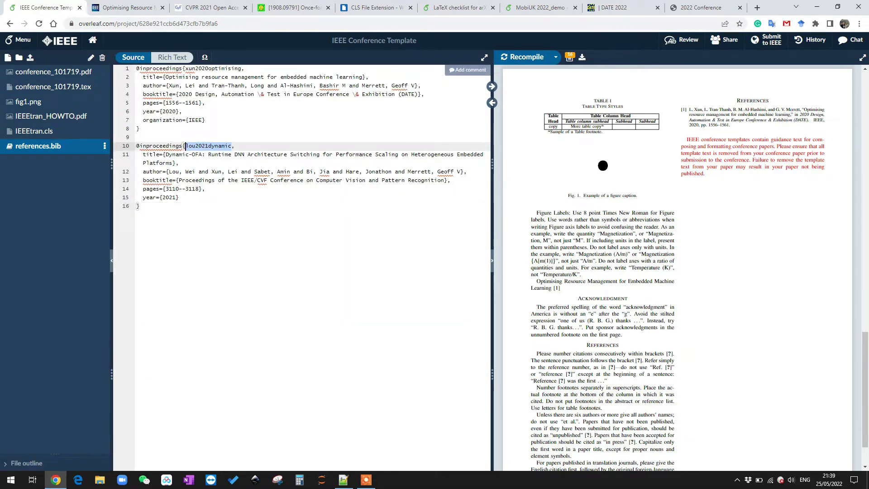
pyautogui.click(53, 86)
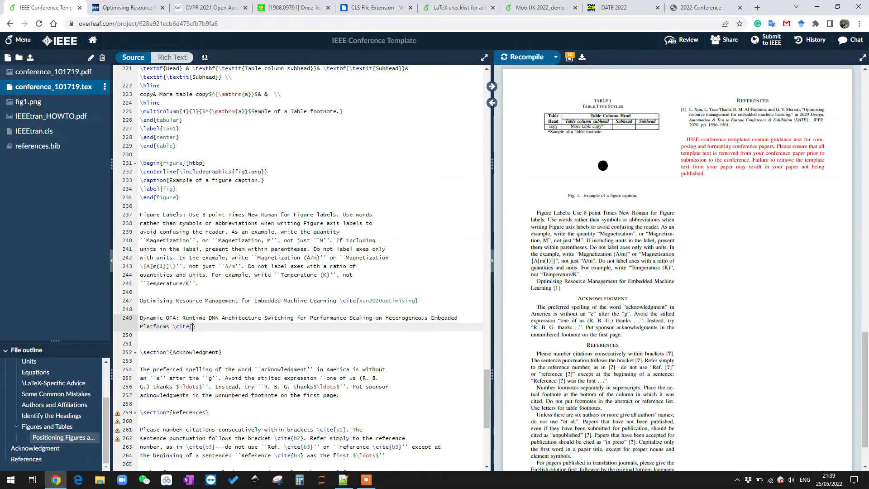
pyautogui.hotkey('ctrl', 'v')
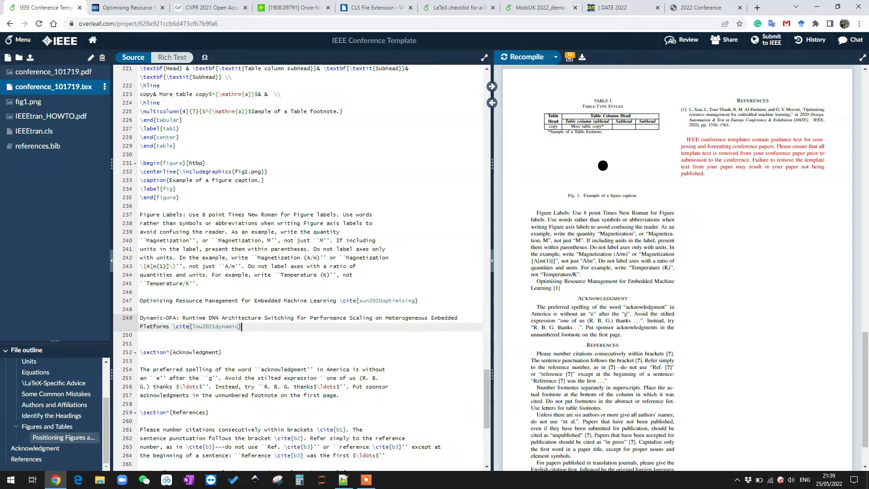
pyautogui.click(524, 57)
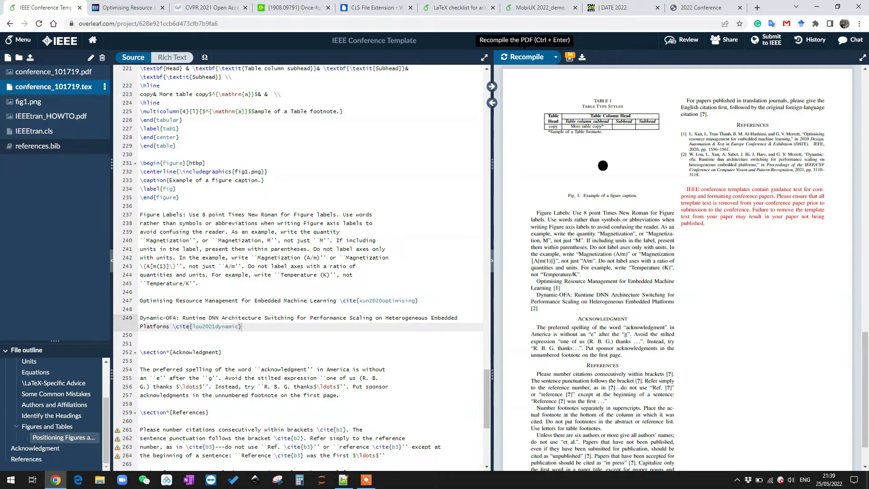
# Step: Open references.bib, holding the xun2020optimising and lou2021dynamic entries
pyautogui.click(41, 146)
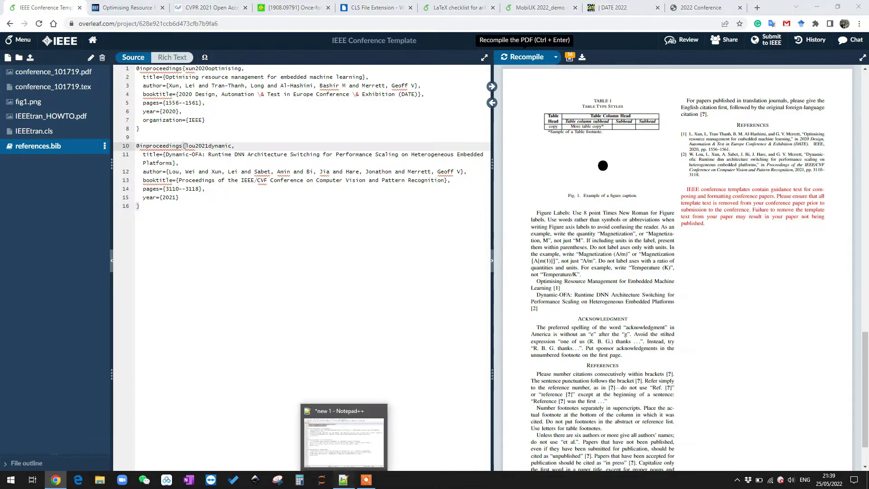
# Step: Replace lou2021dynamic with the Notepad++ version using the CVPR Workshop booktitle without pages, and recompile
pyautogui.click(344, 480)
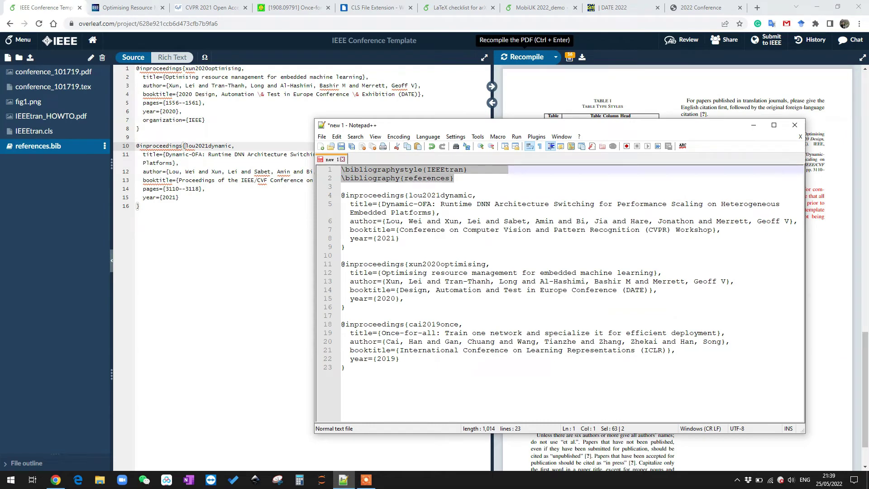
pyautogui.moveTo(345, 246); pyautogui.dragTo(340, 195)
pyautogui.hotkey('ctrl', 'c')
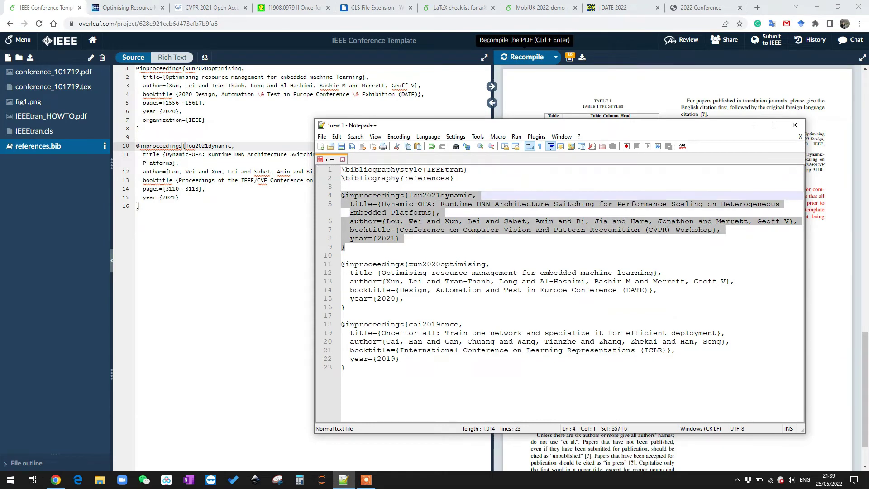
pyautogui.click(140, 205)
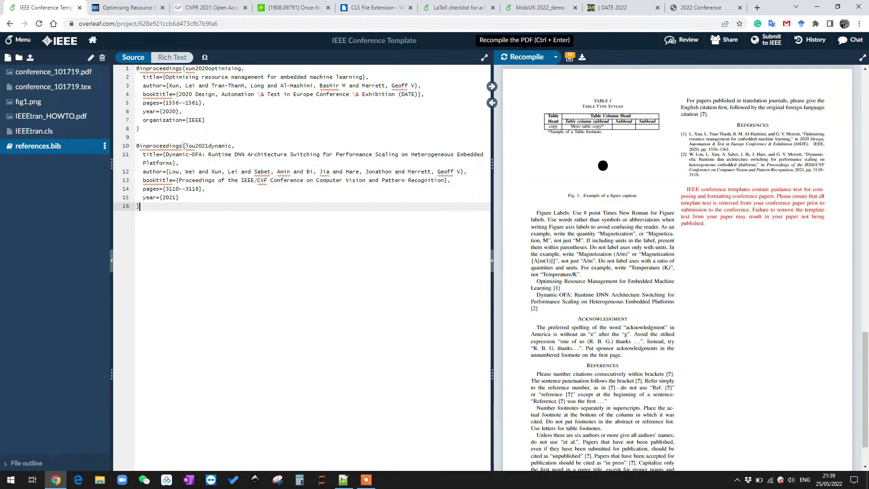
pyautogui.hotkey('shift', 'Up')
pyautogui.hotkey('shift', 'Up')
pyautogui.hotkey('shift', 'Up')
pyautogui.hotkey('shift', 'Up')
pyautogui.hotkey('shift', 'Up')
pyautogui.hotkey('shift', 'Up')
pyautogui.hotkey('shift', 'Up')
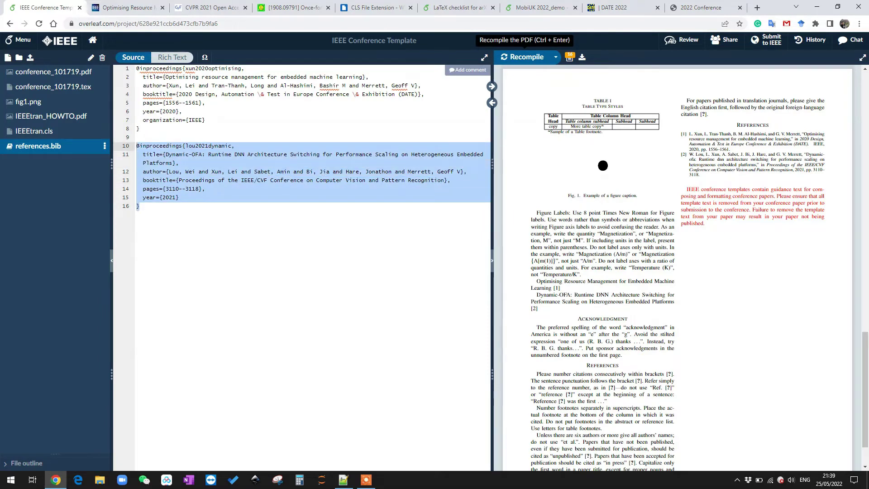
pyautogui.hotkey('ctrl', 'v')
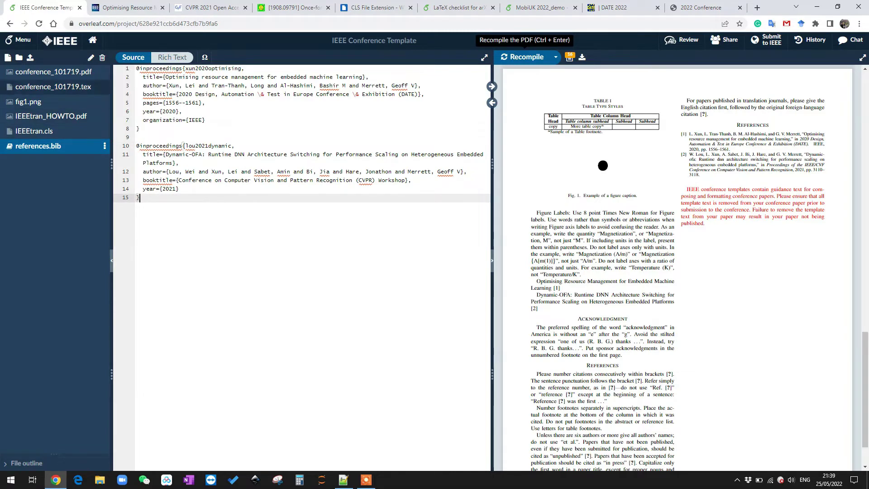
pyautogui.click(53, 87)
pyautogui.click(526, 57)
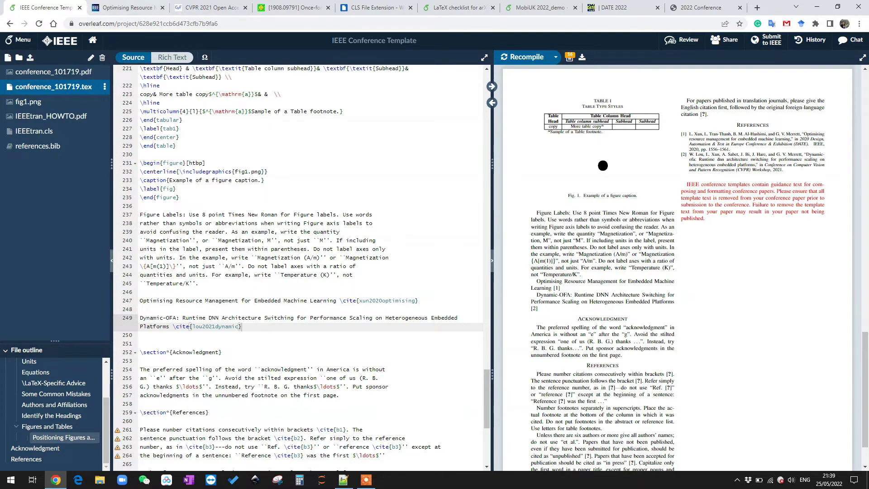
# Step: Change the lou2021dynamic booktitle to 'Workshops', recompile, and add blank lines below line 249
pyautogui.hotkey('ctrl', '3')
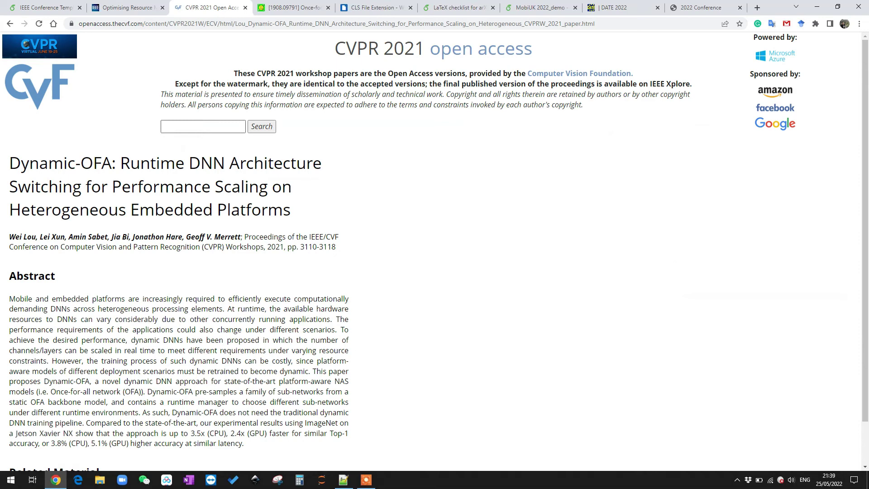
pyautogui.hotkey('ctrl', '1')
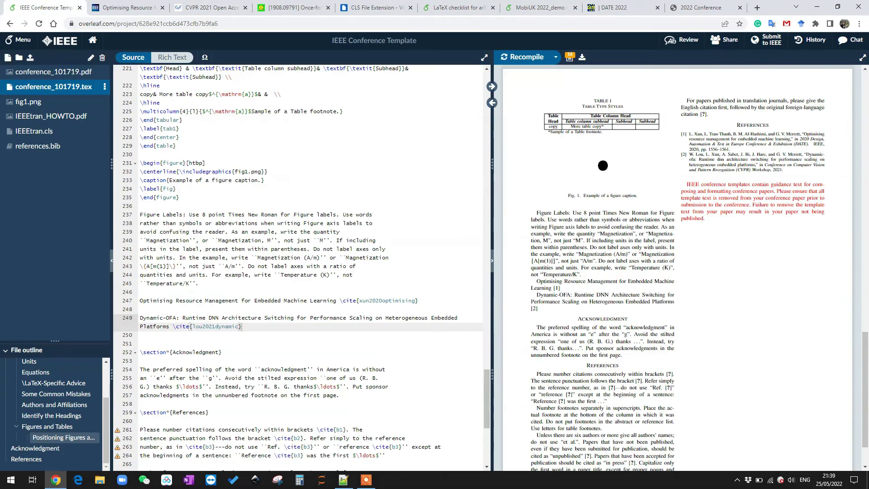
pyautogui.click(38, 145)
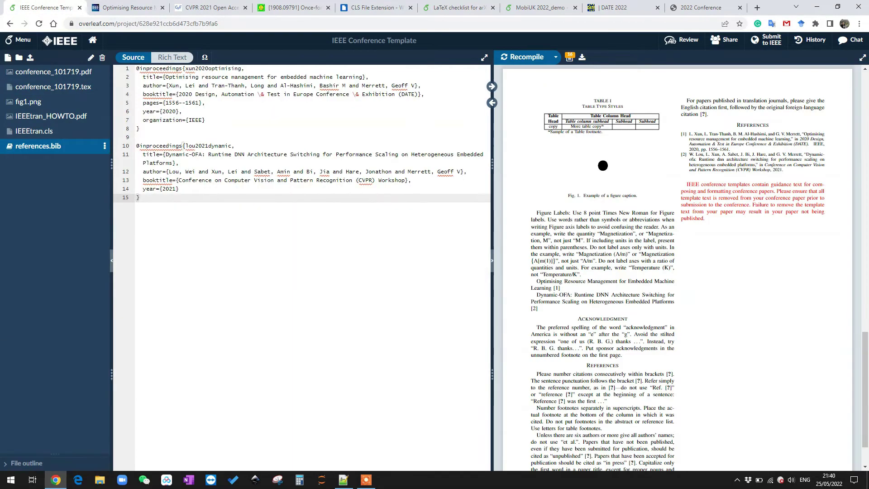
pyautogui.click(405, 180)
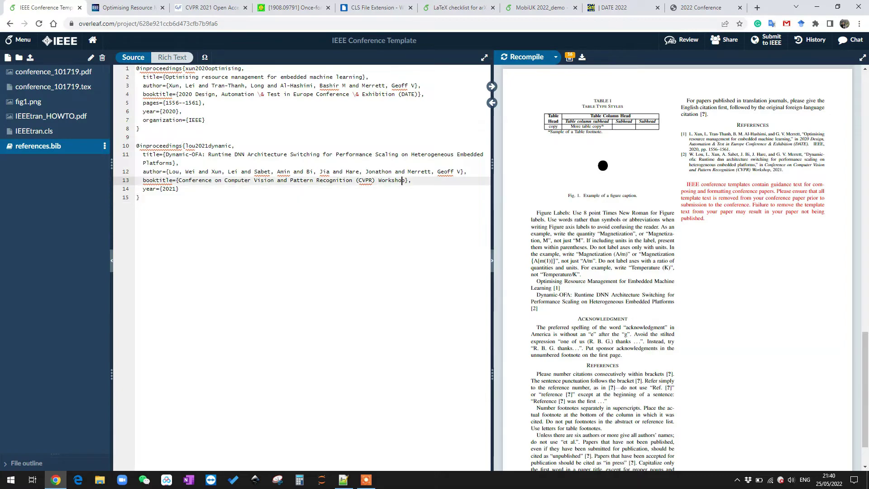
pyautogui.write('s')
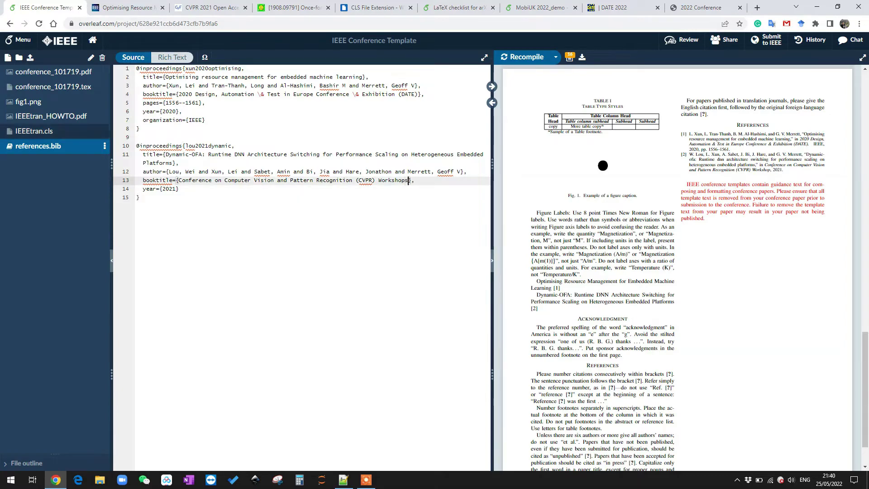
pyautogui.click(53, 87)
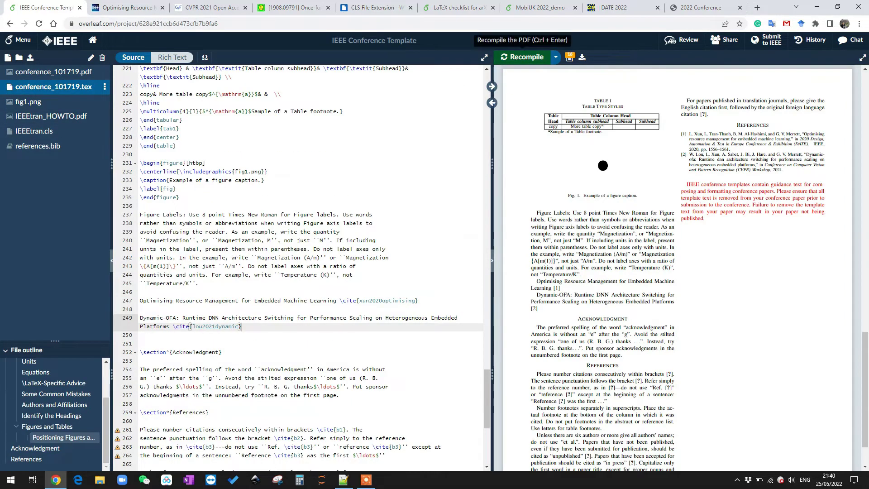
pyautogui.click(524, 57)
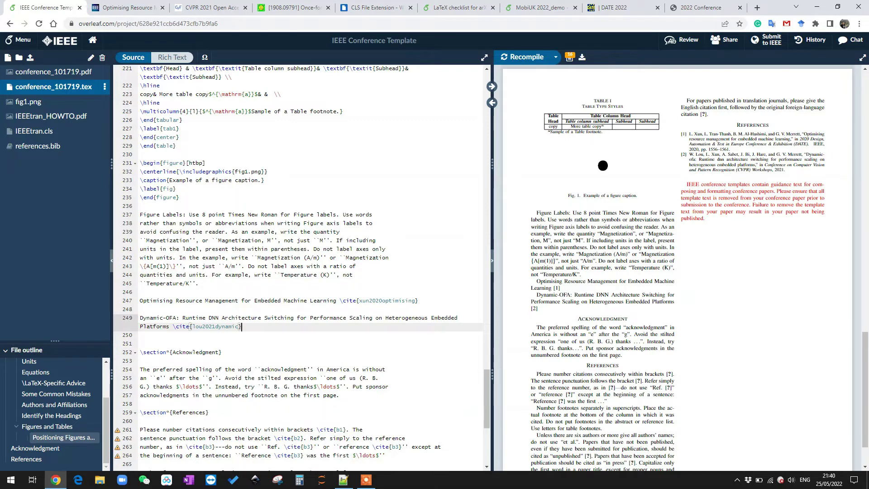
pyautogui.press('Return')
pyautogui.press('Return')
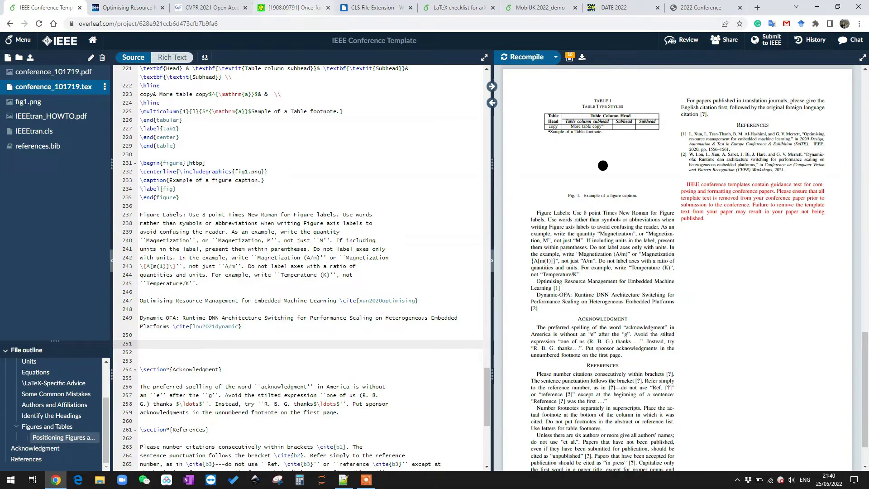
pyautogui.click(294, 7)
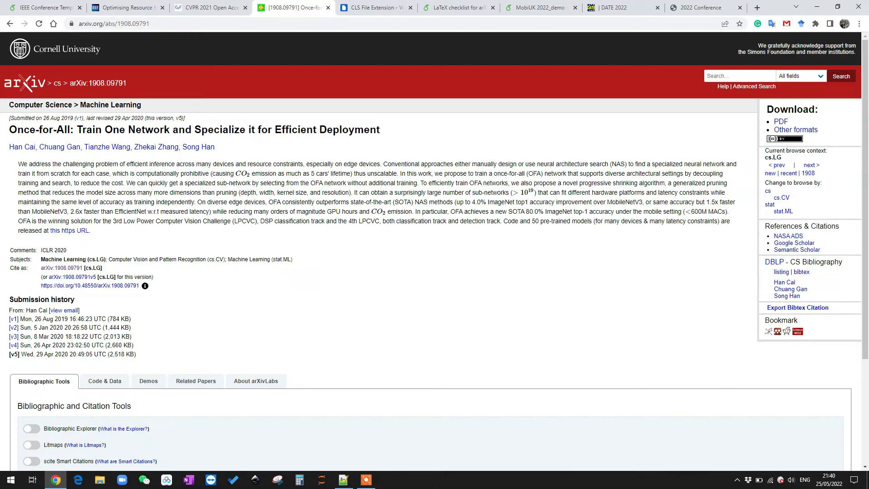
# Step: Open the Once-for-All PDF in a new tab to confirm ICLR 2020, then select the paper's full title
pyautogui.rightClick(784, 138)
pyautogui.click(797, 125)
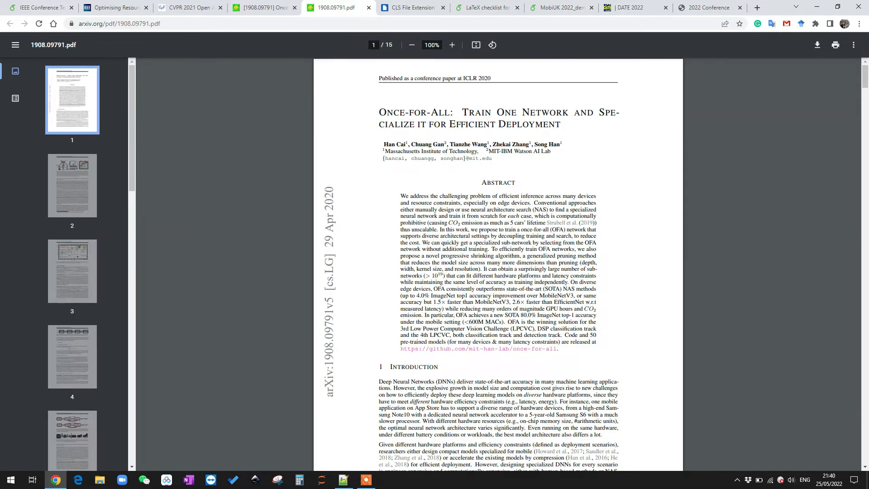
pyautogui.click(264, 7)
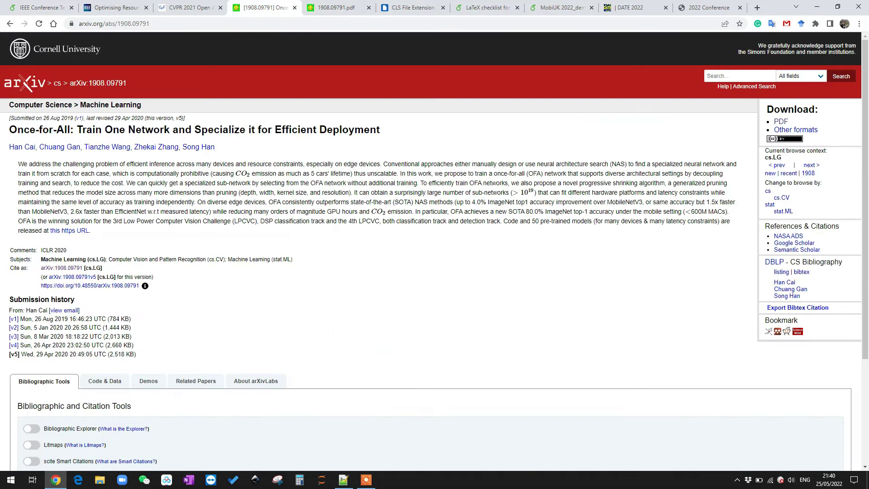
pyautogui.doubleClick(212, 129)
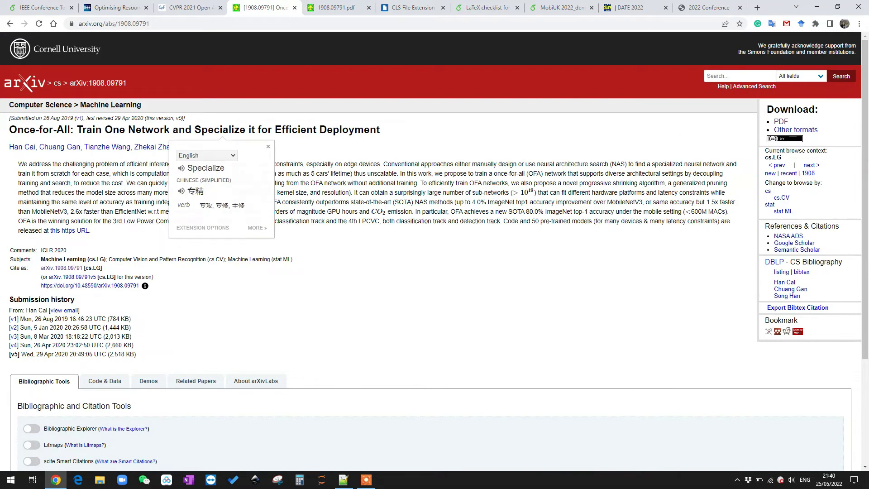
pyautogui.tripleClick(213, 130)
pyautogui.hotkey('ctrl', 'c')
# Step: Paste the Once-for-All title on line 251 below the Dynamic-OFA citation
pyautogui.click(43, 7)
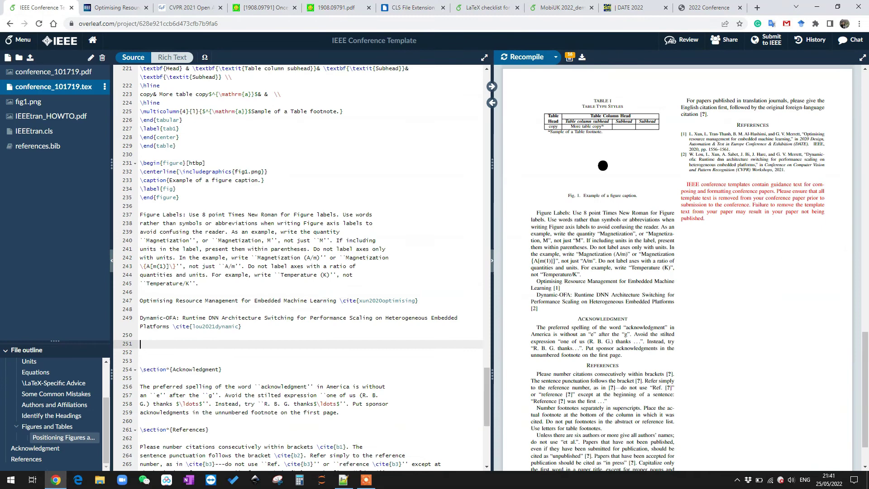
pyautogui.hotkey('ctrl', 'v')
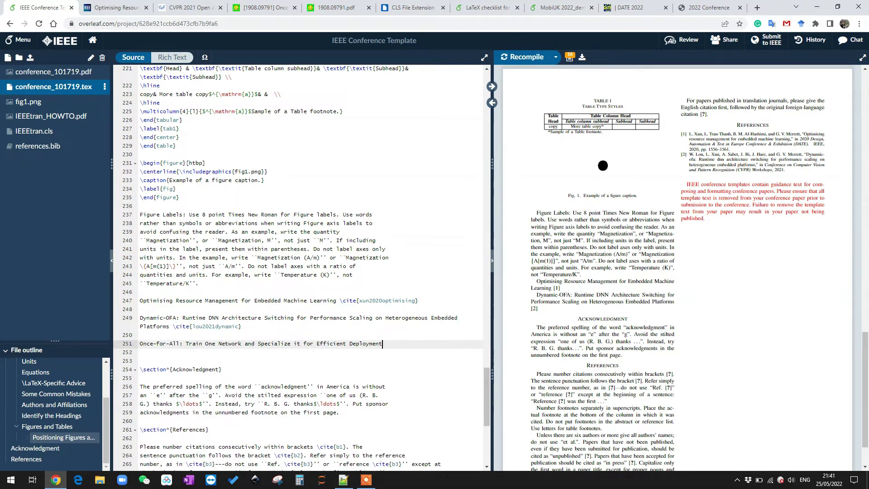
pyautogui.click(265, 7)
pyautogui.press('Escape')
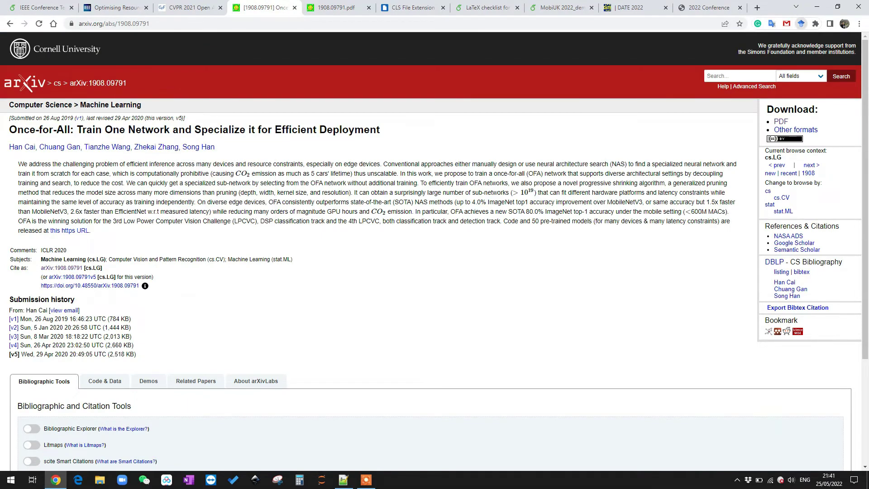
# Step: Bring up Google Scholar's BibTeX entry cai2019once for the Once-for-All paper
pyautogui.click(801, 24)
pyautogui.click(613, 153)
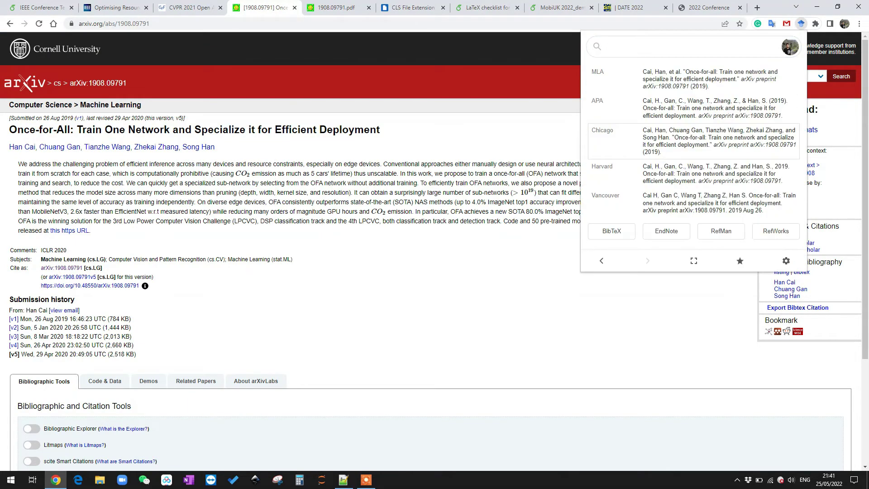
pyautogui.click(606, 230)
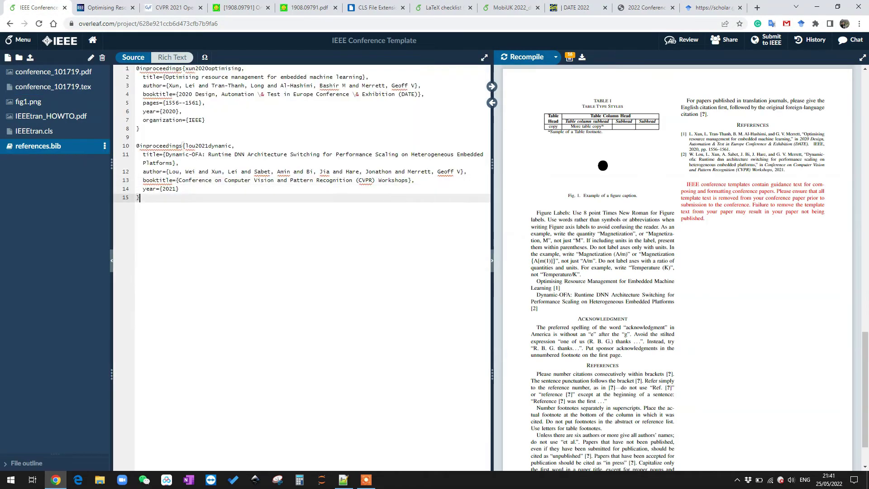
pyautogui.press('Return')
pyautogui.press('Return')
pyautogui.write('@article{cai2019once,   title={Once-for-all: Train one network and specialize it for efficient deployment},   author={Cai, Han and Gan, Chuang and Wang, Tianzhe and Zhang, Zhekai and Han, Song},   journal={arXiv preprint arXiv:1908.09791},   year={2019} }')
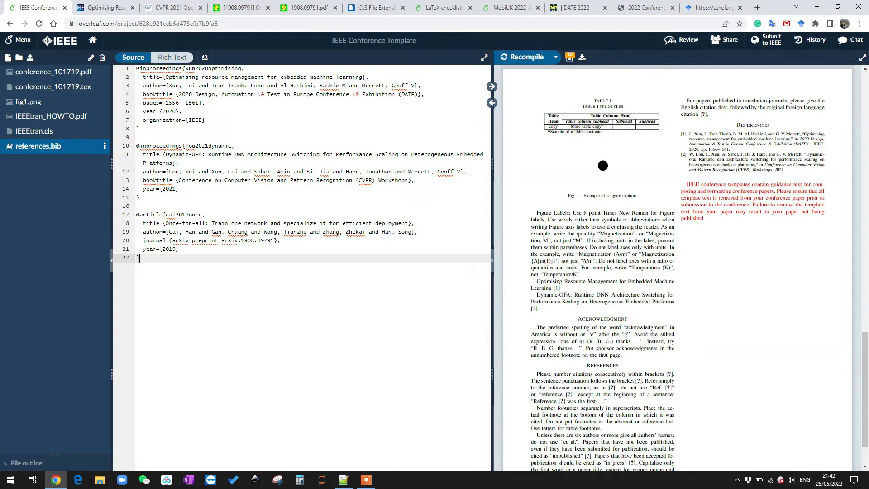
pyautogui.click(308, 7)
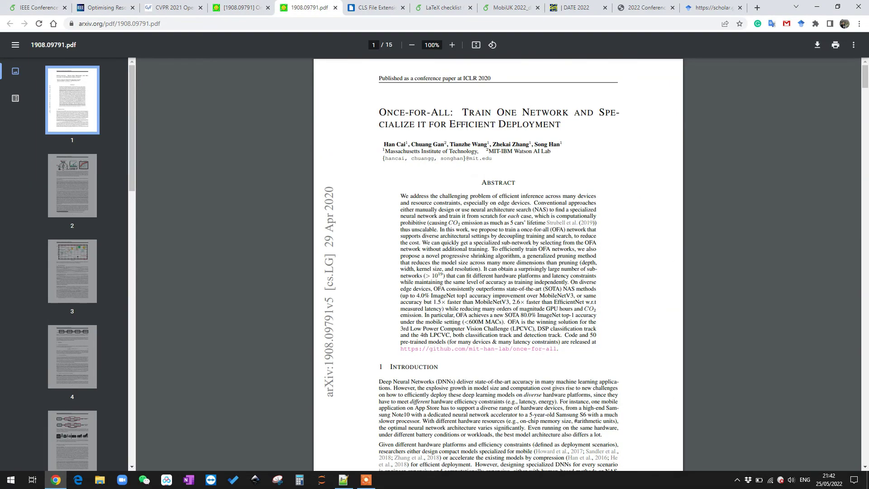
pyautogui.click(38, 7)
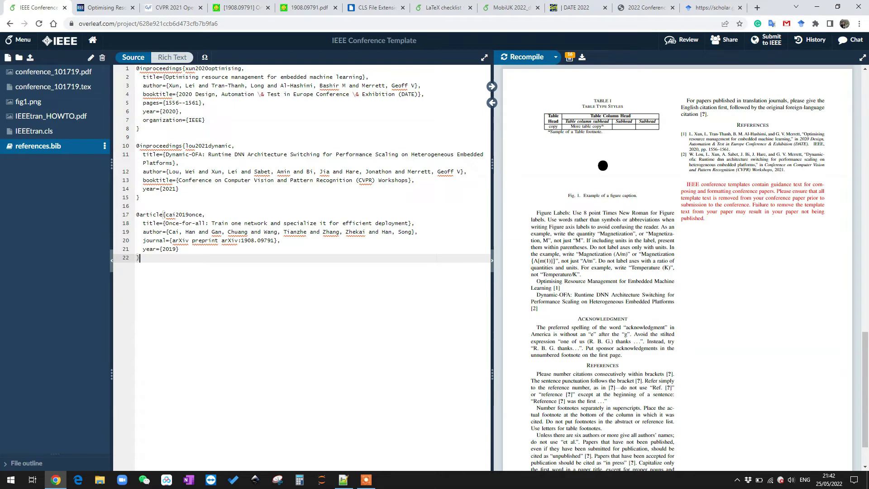
pyautogui.click(343, 480)
pyautogui.click(381, 350)
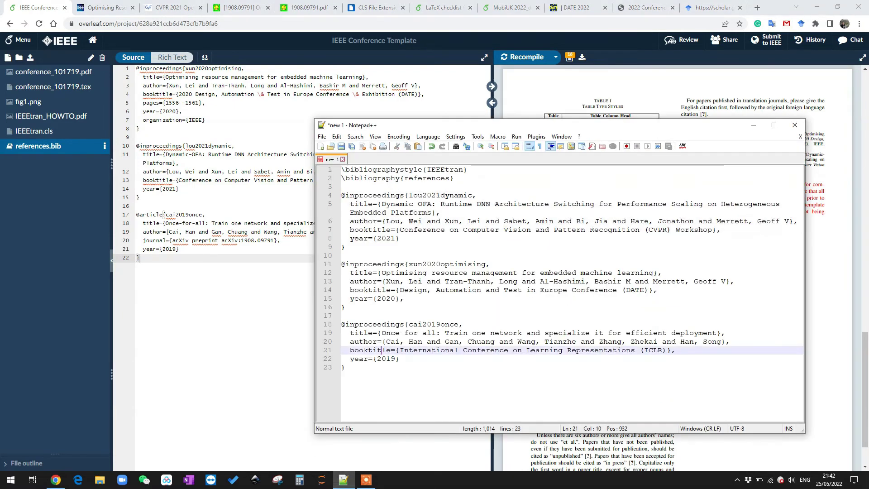
pyautogui.moveTo(342, 324); pyautogui.dragTo(399, 358)
pyautogui.click(381, 349)
pyautogui.moveTo(345, 367); pyautogui.dragTo(341, 324)
pyautogui.hotkey('ctrl', 'c')
pyautogui.hotkey('alt', 'Tab')
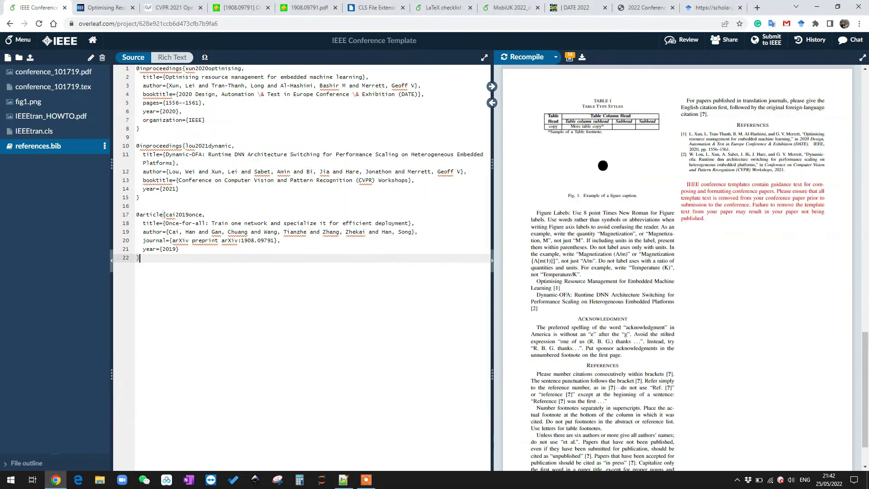
pyautogui.press('Return')
pyautogui.press('Return')
pyautogui.hotkey('ctrl', 'v')
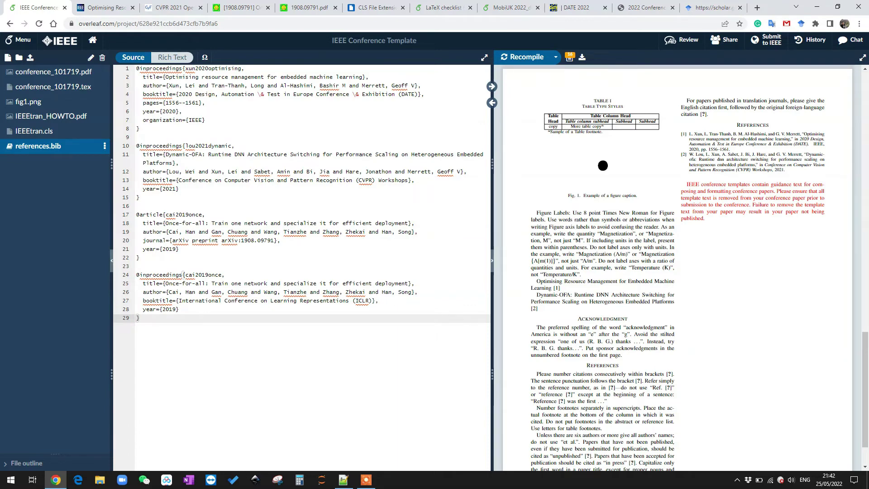
pyautogui.moveTo(178, 300); pyautogui.dragTo(369, 301)
pyautogui.click(368, 301)
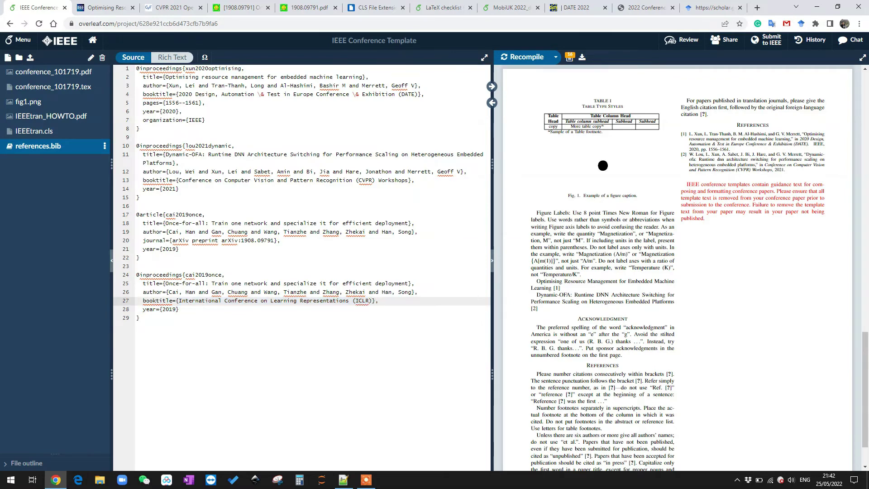
pyautogui.click(176, 309)
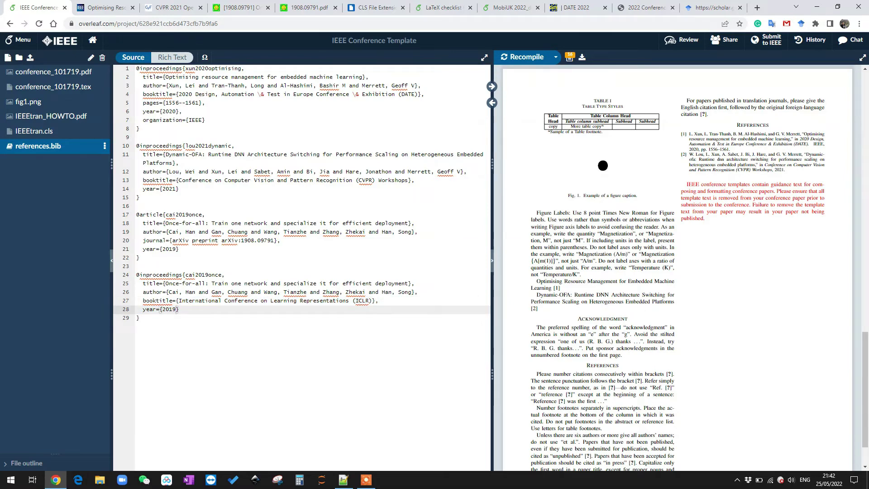
pyautogui.press('BackSpace')
pyautogui.press('BackSpace')
pyautogui.write('20')
pyautogui.click(139, 257)
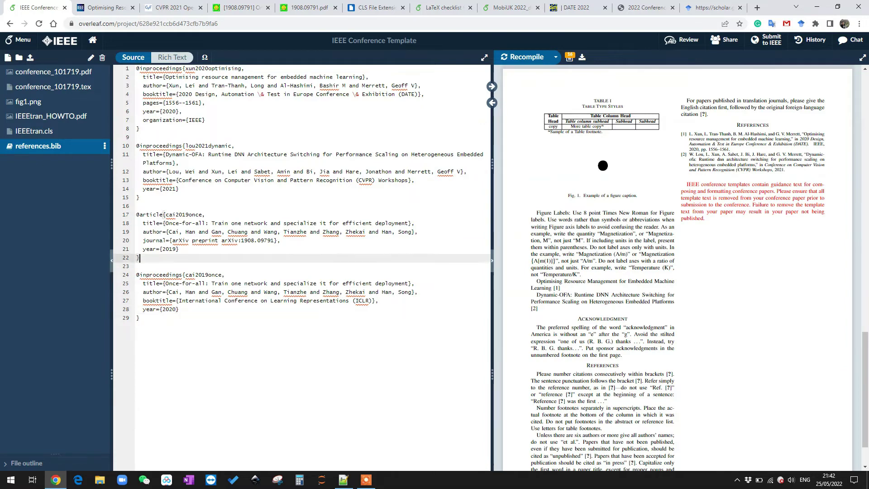
pyautogui.keyDown('shift'); pyautogui.click(137, 215); pyautogui.keyUp('shift')
pyautogui.press('Delete')
pyautogui.press('Delete')
pyautogui.press('Delete')
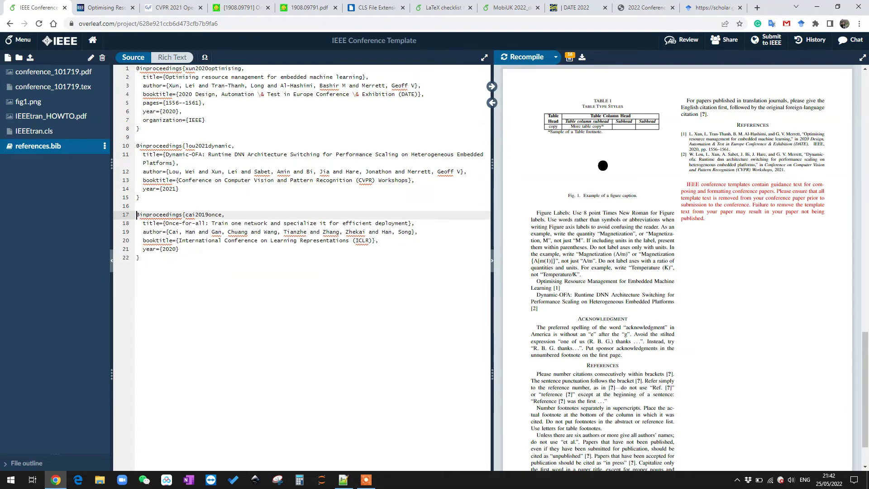
pyautogui.doubleClick(203, 214)
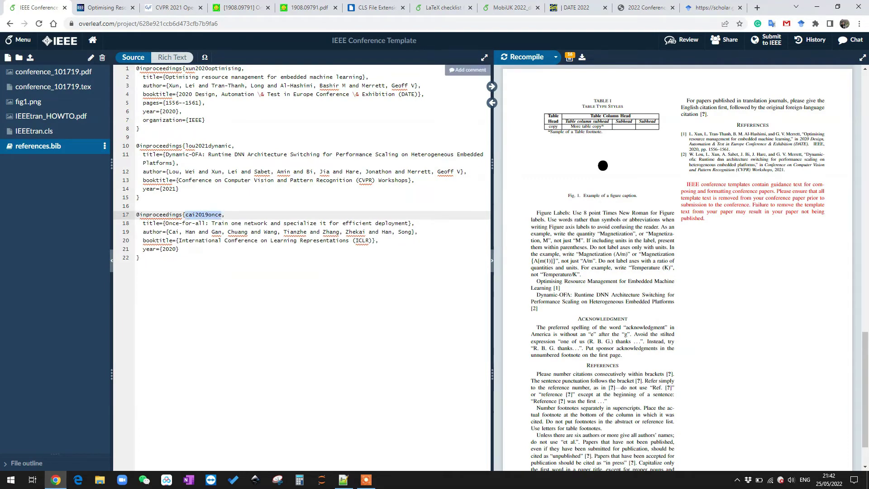
pyautogui.click(53, 86)
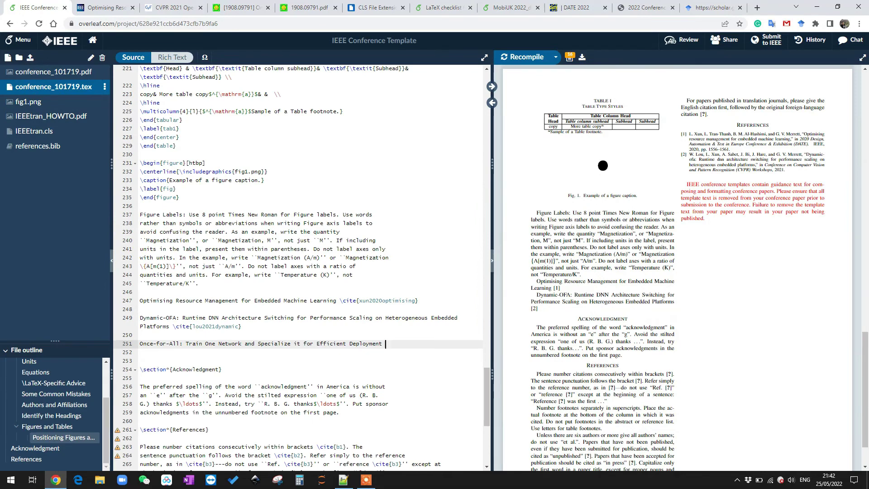
# Step: Add \cite{cai2019once} at the end of line 251, recompile, and check its references.bib entry
pyautogui.write('\\cite{')
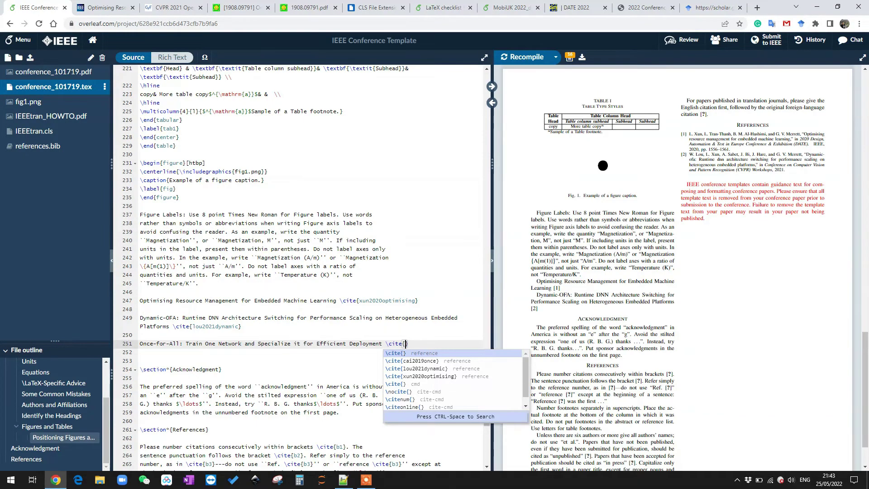
pyautogui.write('cai2019once')
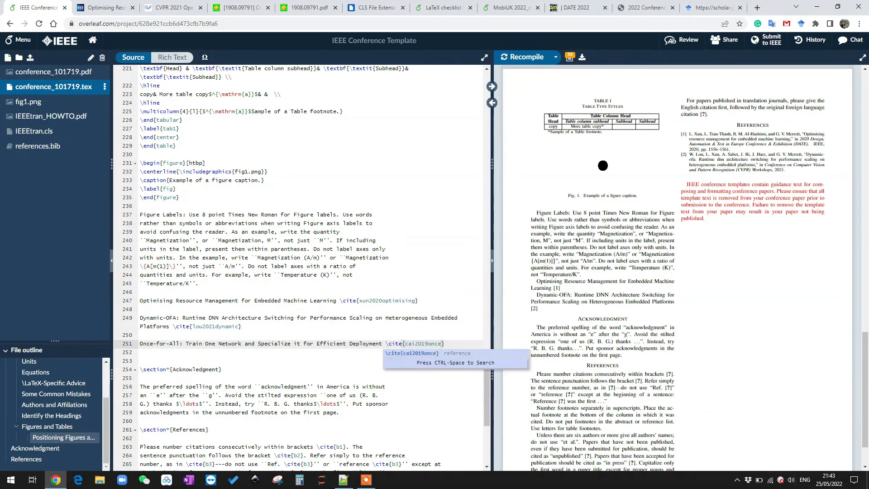
pyautogui.click(141, 292)
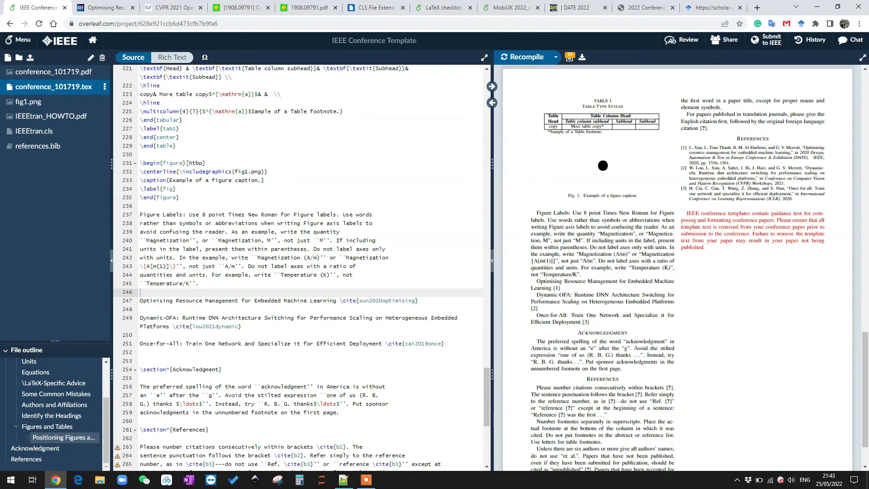
pyautogui.click(38, 146)
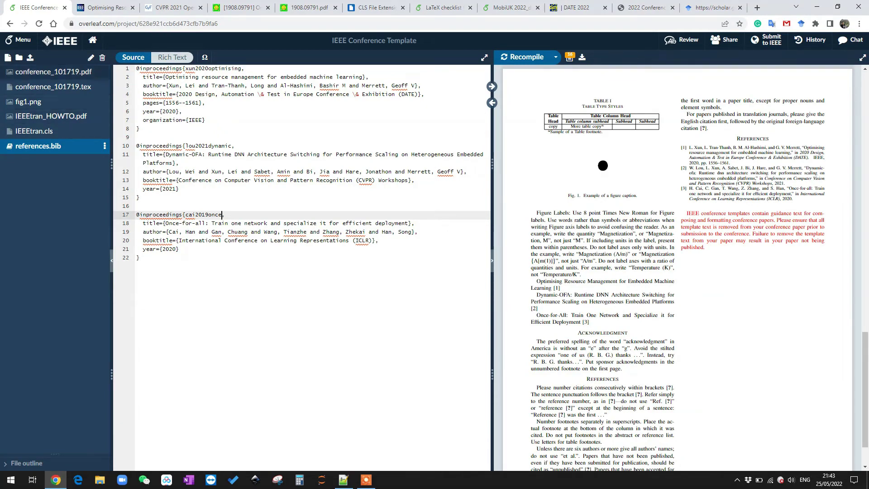
pyautogui.click(54, 86)
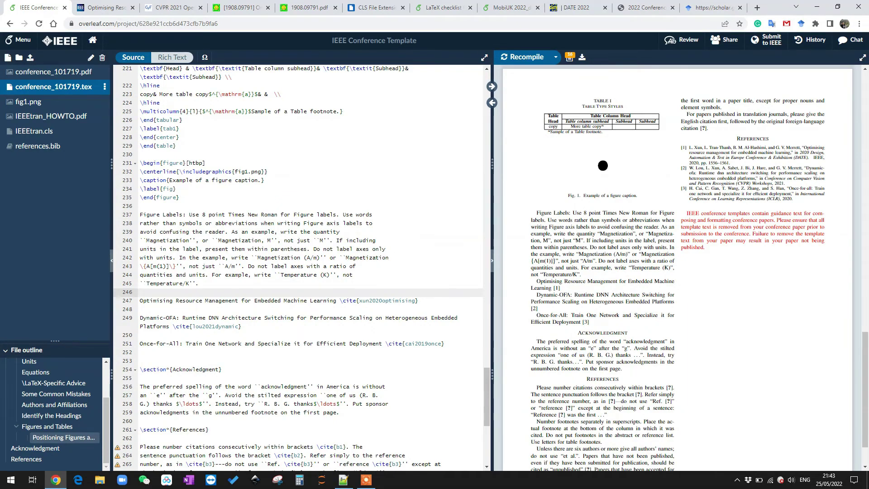
# Step: Widen the PDF preview, select the Dynamic-OFA reference [2], and bring up references.bib
pyautogui.scroll(-5, 252, 416)
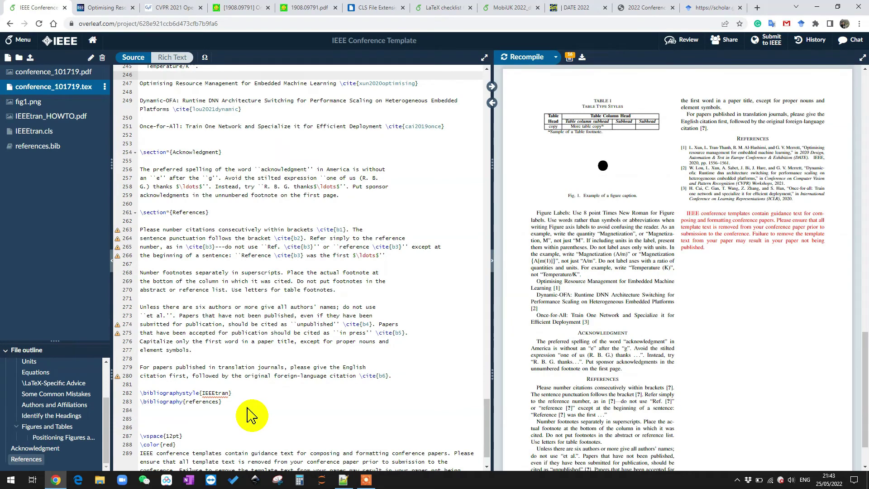
pyautogui.scroll(3, 248, 411)
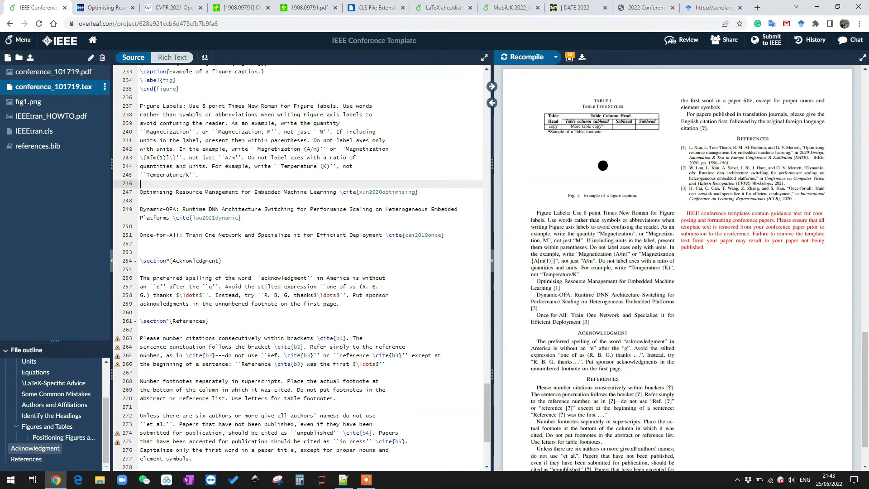
pyautogui.scroll(5, 299, 267)
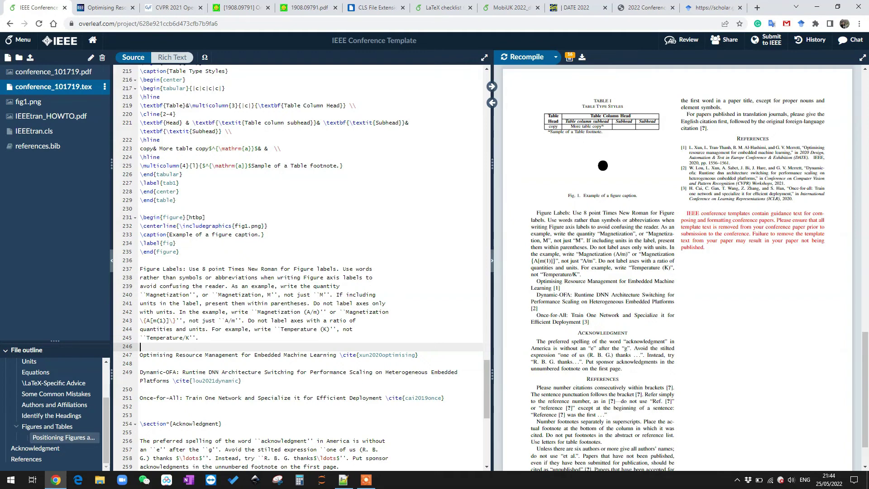
pyautogui.moveTo(493, 308); pyautogui.dragTo(414, 307)
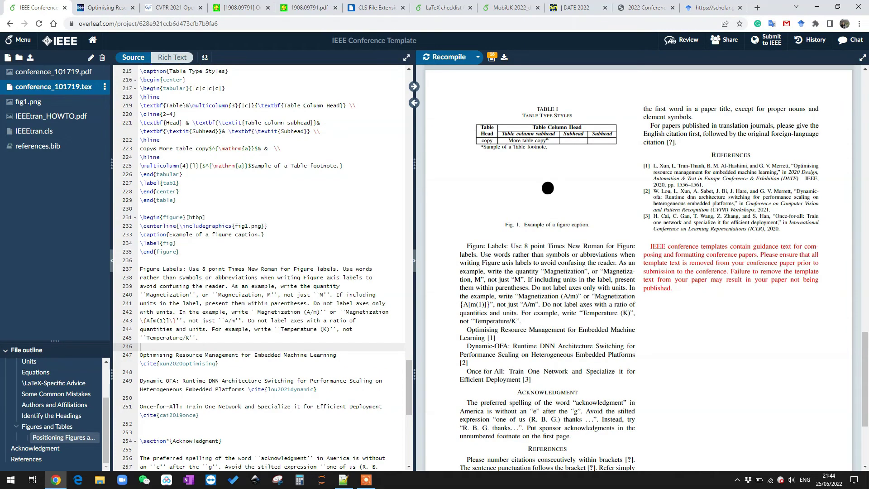
pyautogui.moveTo(653, 191); pyautogui.dragTo(755, 203)
pyautogui.click(38, 145)
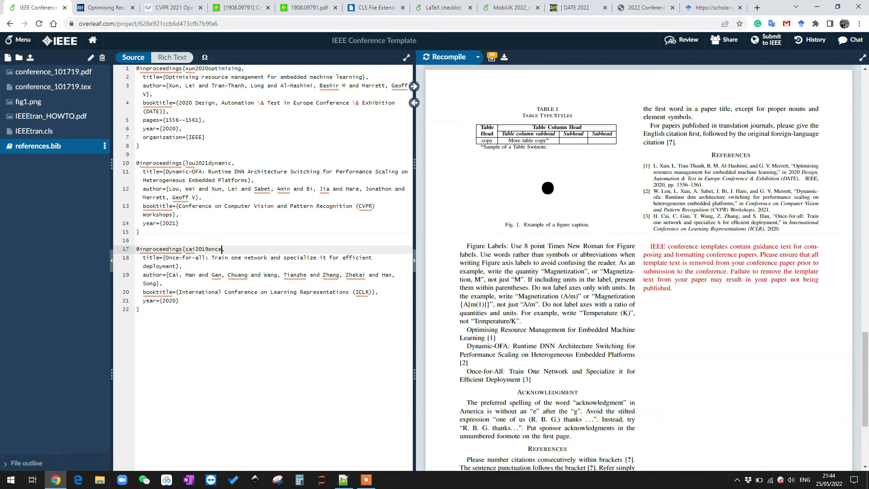
# Step: Wrap DNN in the lou2021dynamic title in braces and recompile to check its capitalization
pyautogui.click(238, 172)
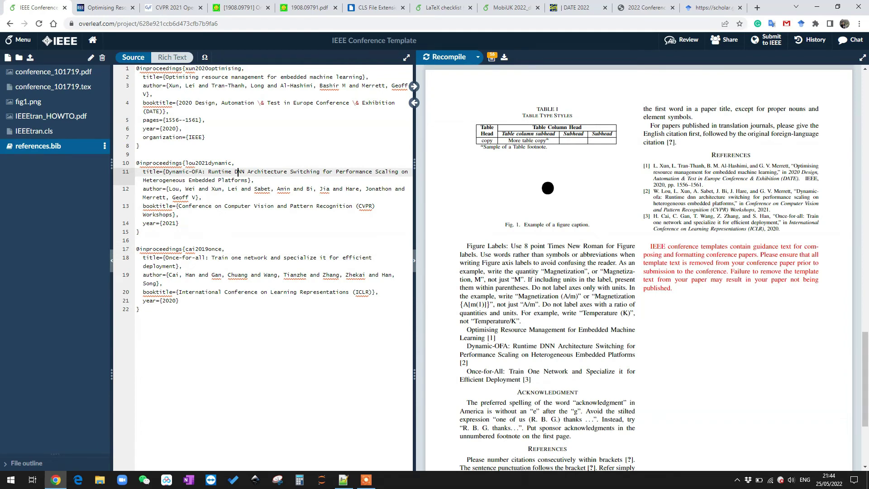
pyautogui.press('Left')
pyautogui.write('{')
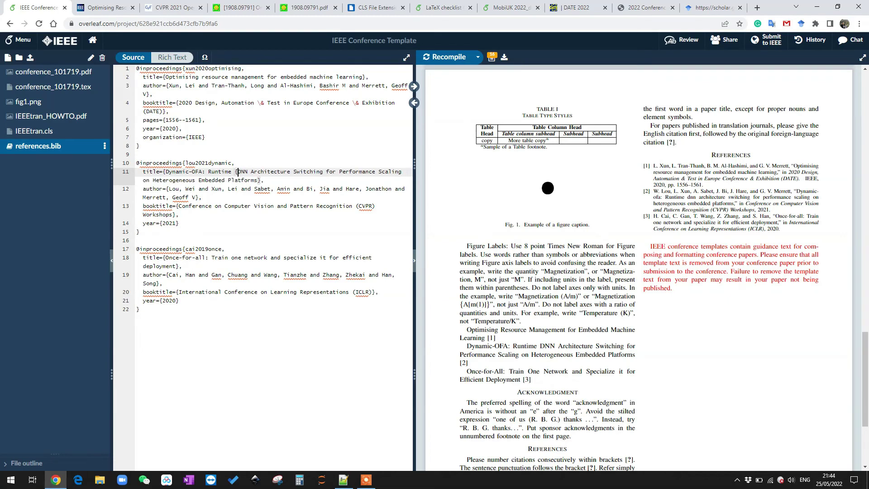
pyautogui.press('Right')
pyautogui.write('}')
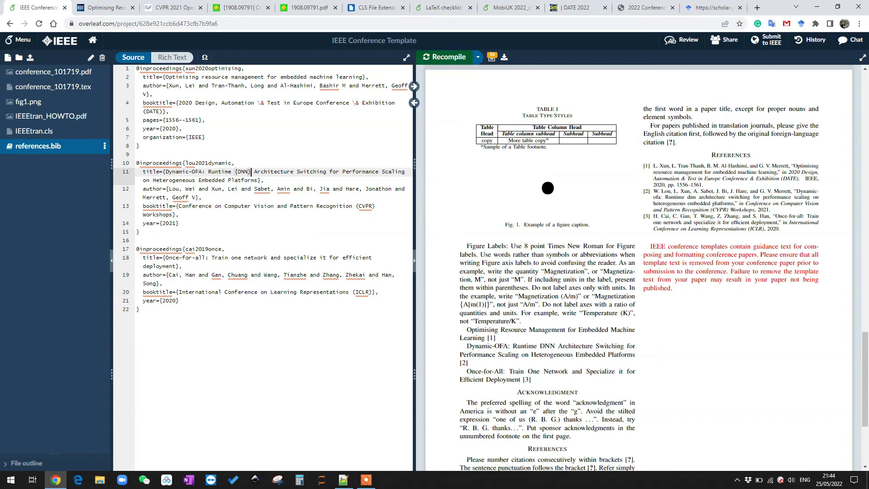
pyautogui.click(448, 57)
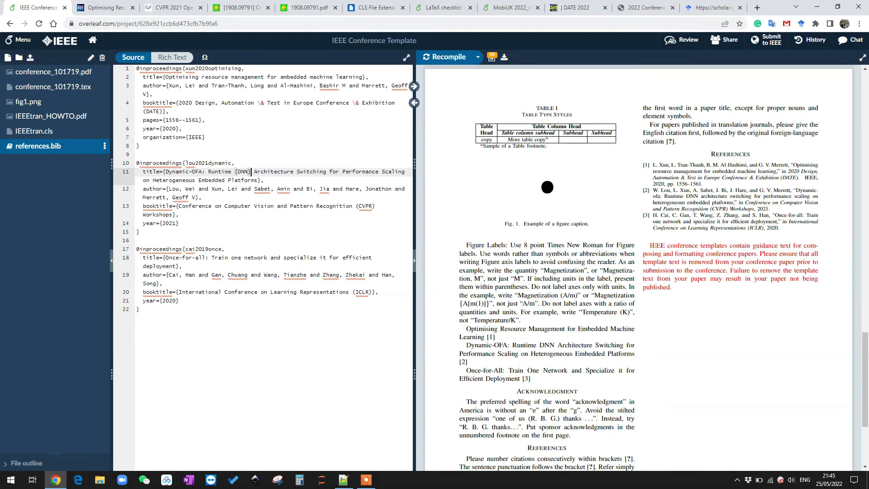
# Step: Replace the DNN braces with double braces around the whole Dynamic-OFA title and recompile
pyautogui.press('BackSpace')
pyautogui.click(235, 171)
pyautogui.press('BackSpace')
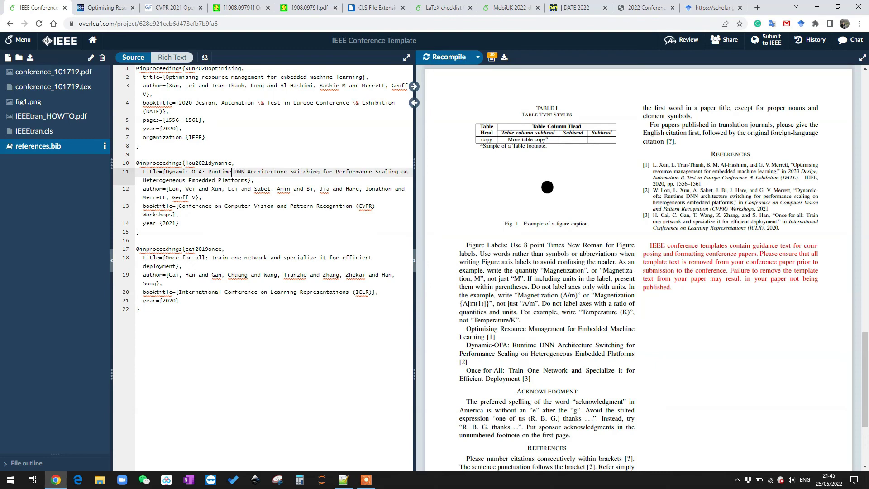
pyautogui.click(166, 171)
pyautogui.write('{')
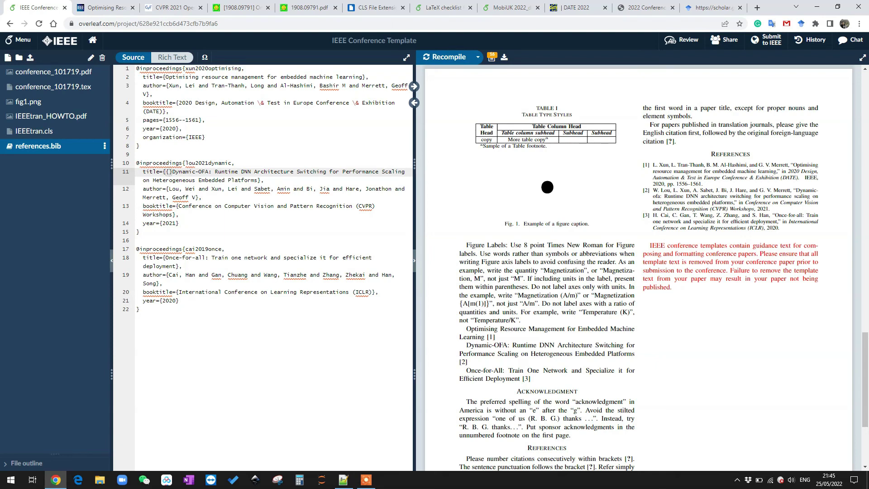
pyautogui.press('Delete')
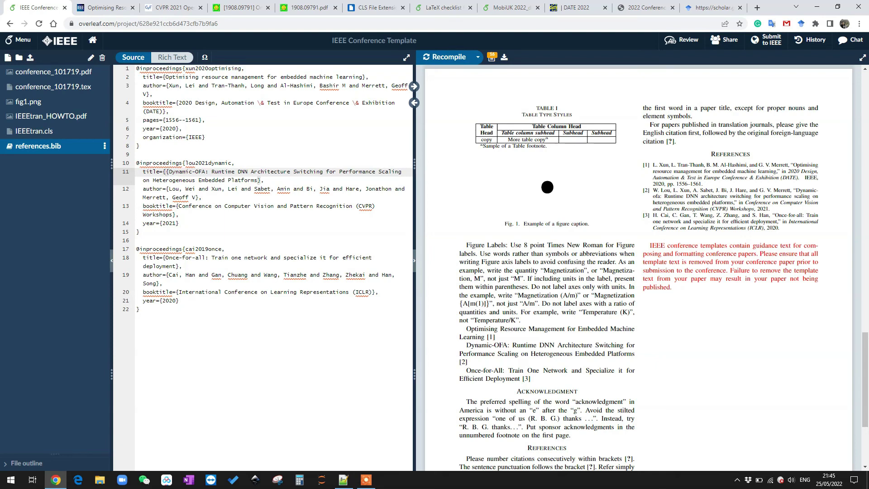
pyautogui.click(260, 181)
pyautogui.write('}')
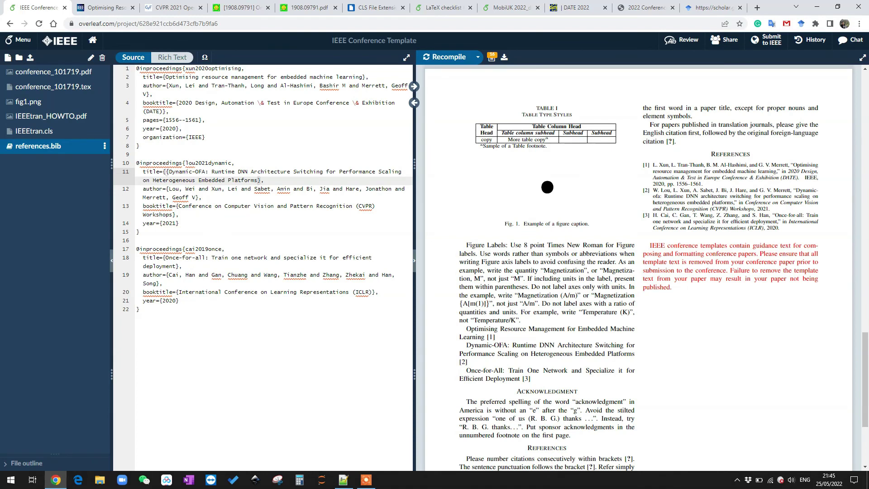
pyautogui.click(447, 57)
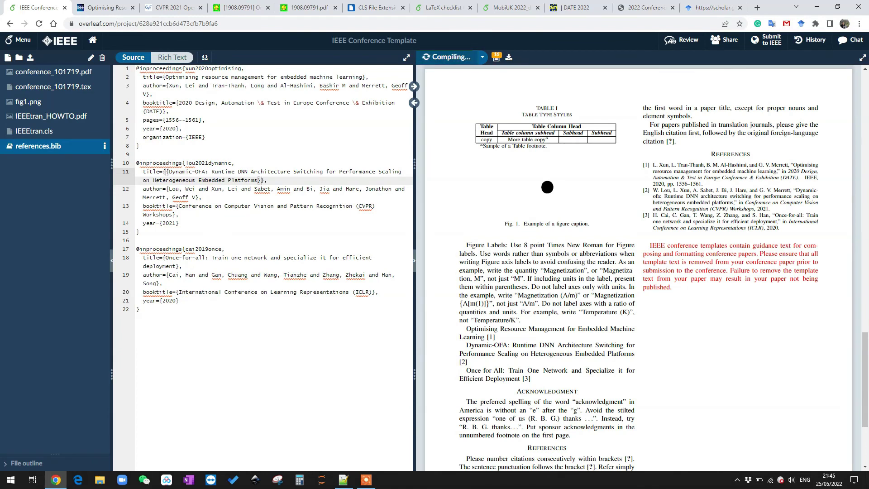